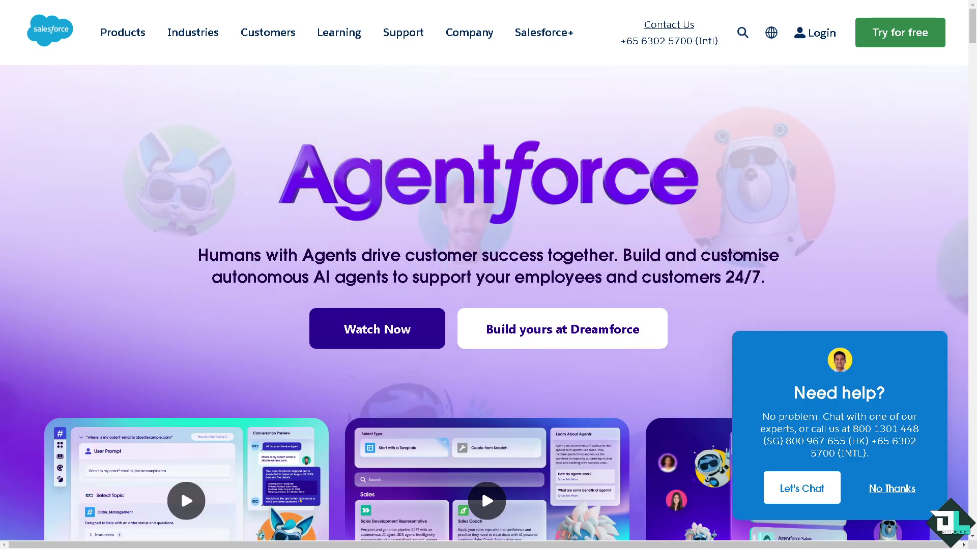
Step: Sign in from salesforce.com and land on the Leads Intelligence View listing 6 sample leads
{"action": "left_click", "coordinate": [812, 33]}
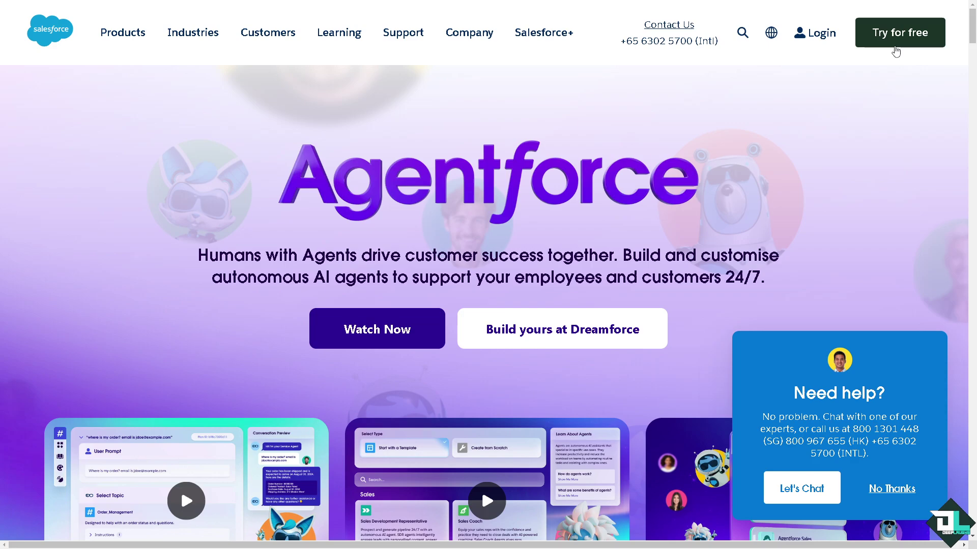
{"action": "left_click", "coordinate": [910, 32]}
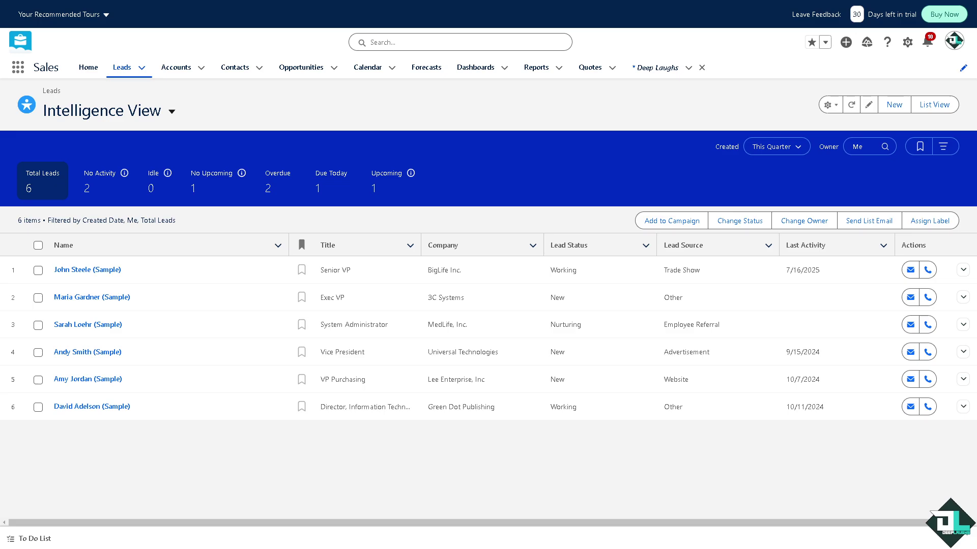
Step: Go to Setup, filter Quick Find by 'lightning app', and open User Interface > Lightning App Builder
{"action": "left_click", "coordinate": [908, 43]}
{"action": "left_click", "coordinate": [881, 73]}
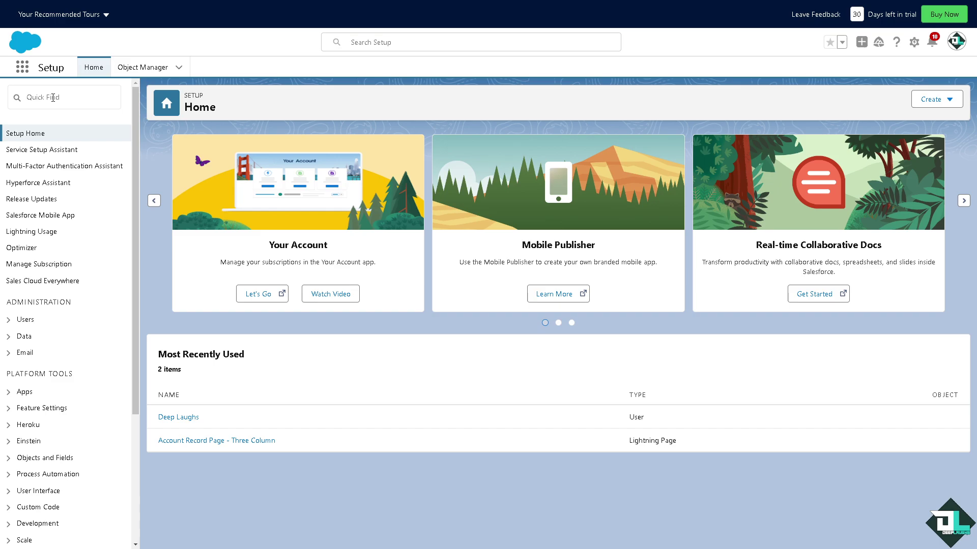
{"action": "left_click", "coordinate": [53, 97]}
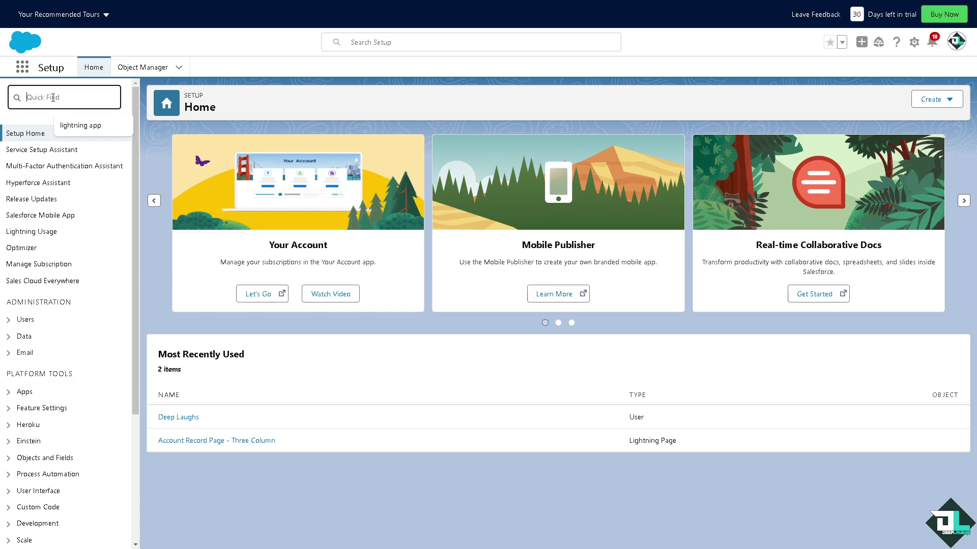
{"action": "left_click", "coordinate": [74, 127]}
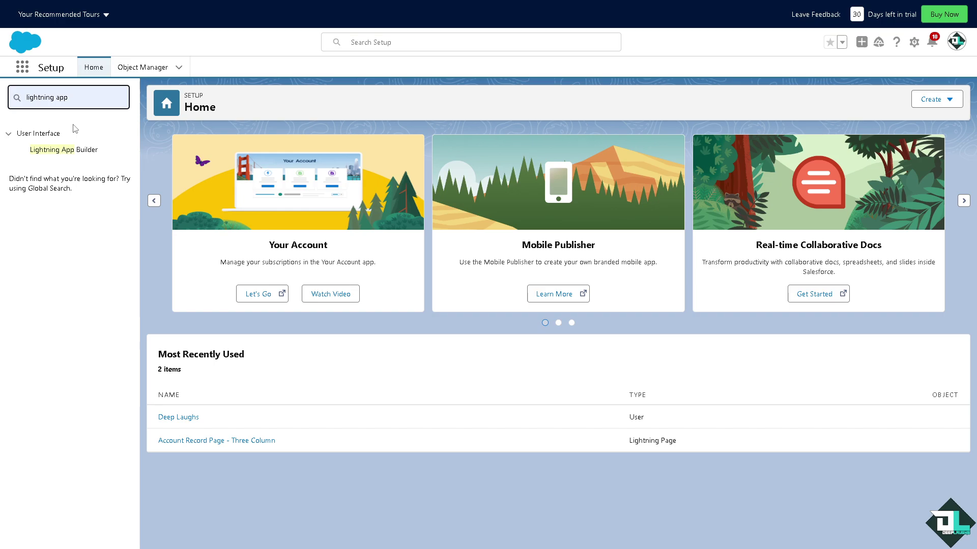
{"action": "left_click", "coordinate": [69, 152]}
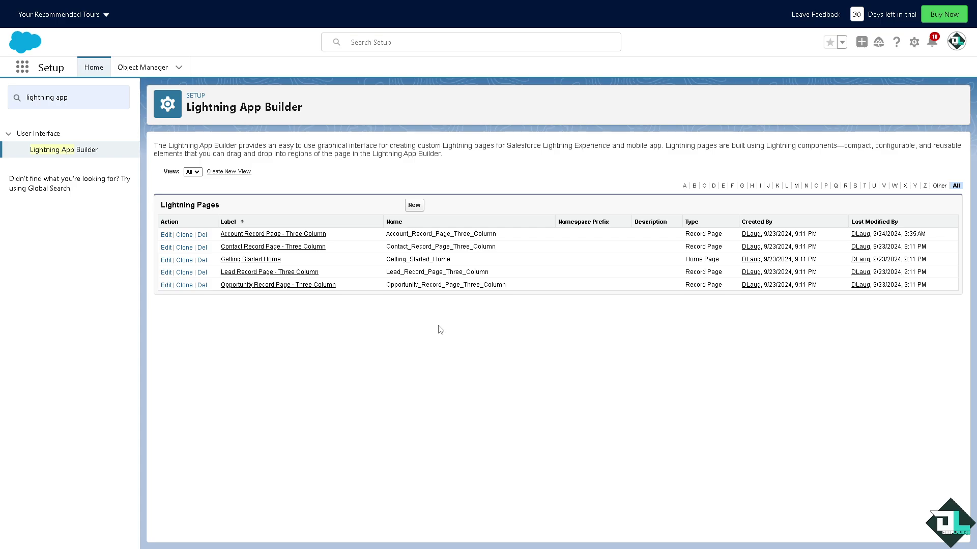
Step: Start a new Lightning page, compare the Home, Forecasts, Record and Email Application Pane types, then choose App Page
{"action": "left_click", "coordinate": [420, 208]}
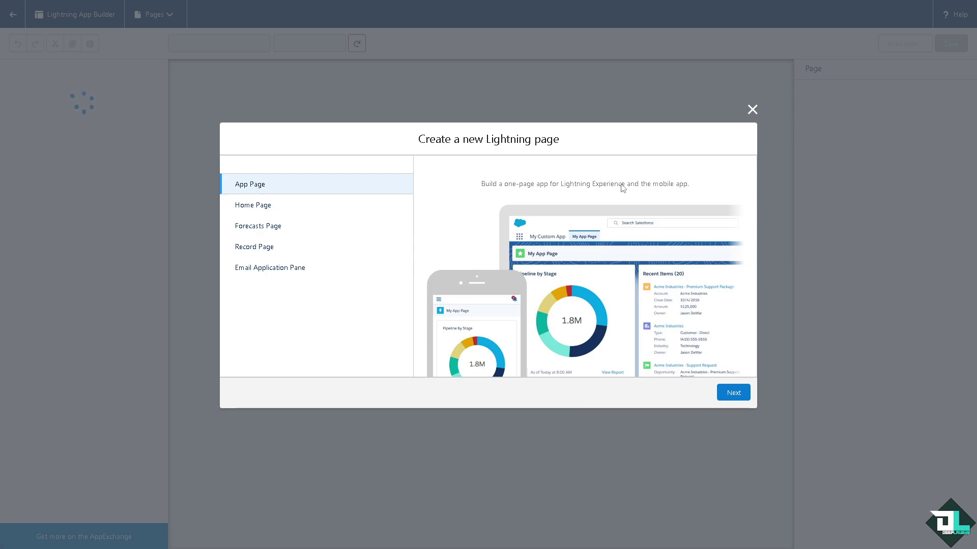
{"action": "left_click", "coordinate": [295, 210]}
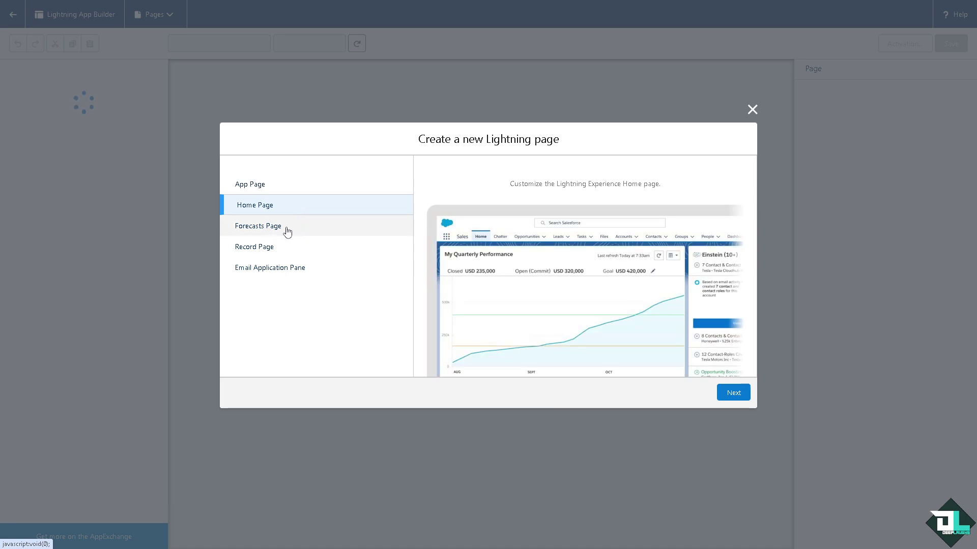
{"action": "left_click", "coordinate": [286, 229]}
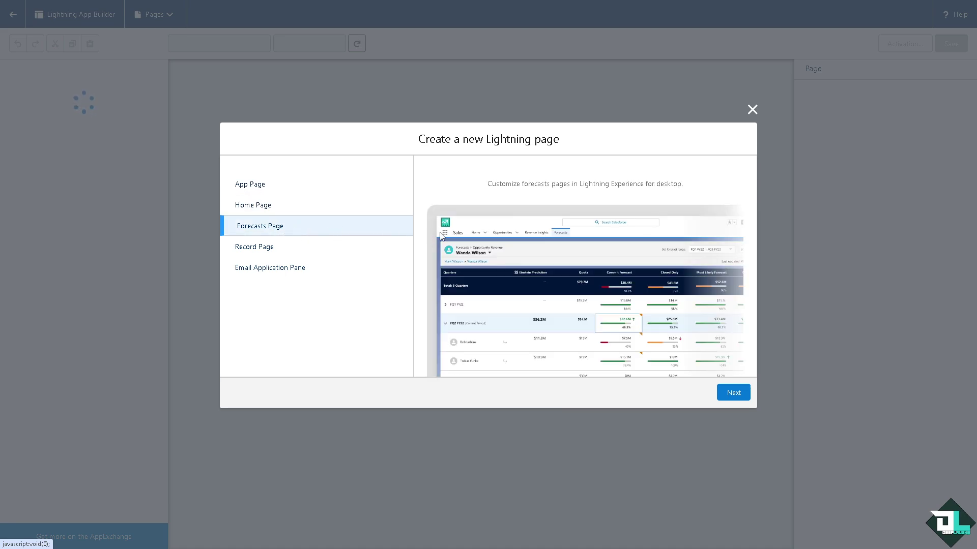
{"action": "left_click", "coordinate": [306, 250]}
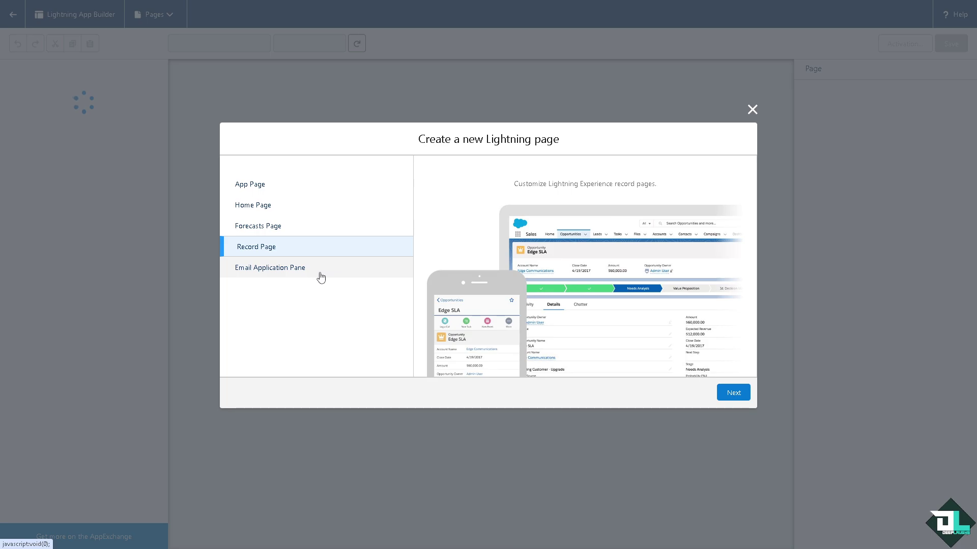
{"action": "left_click", "coordinate": [321, 273]}
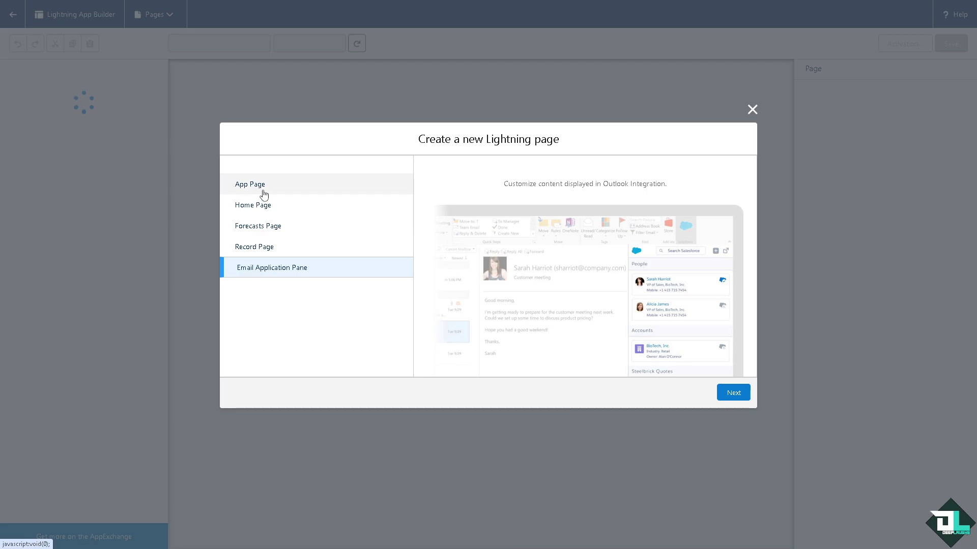
{"action": "left_click", "coordinate": [264, 206]}
{"action": "left_click", "coordinate": [273, 188]}
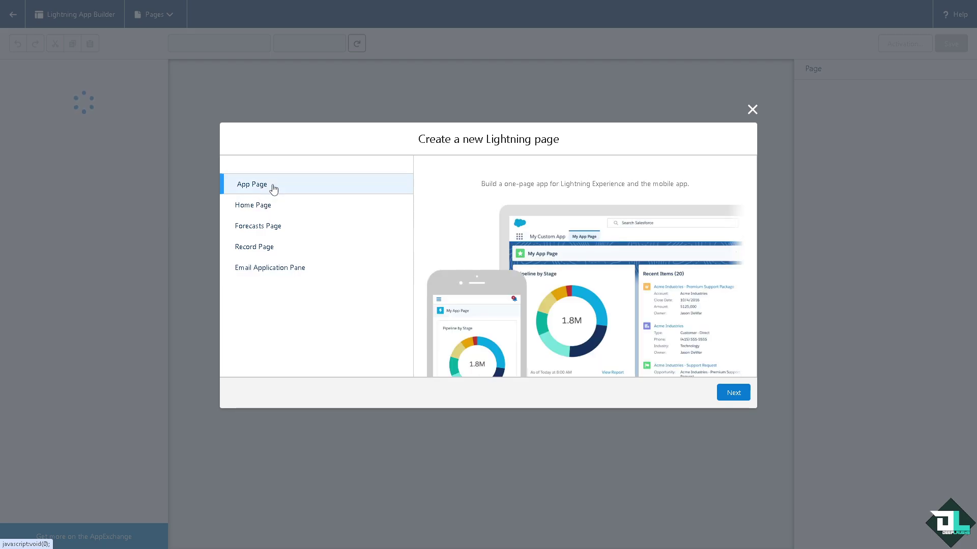
Step: Label the new App Page 'How to Add Dashboard to Homepage in Salesforce'
{"action": "left_click", "coordinate": [733, 392]}
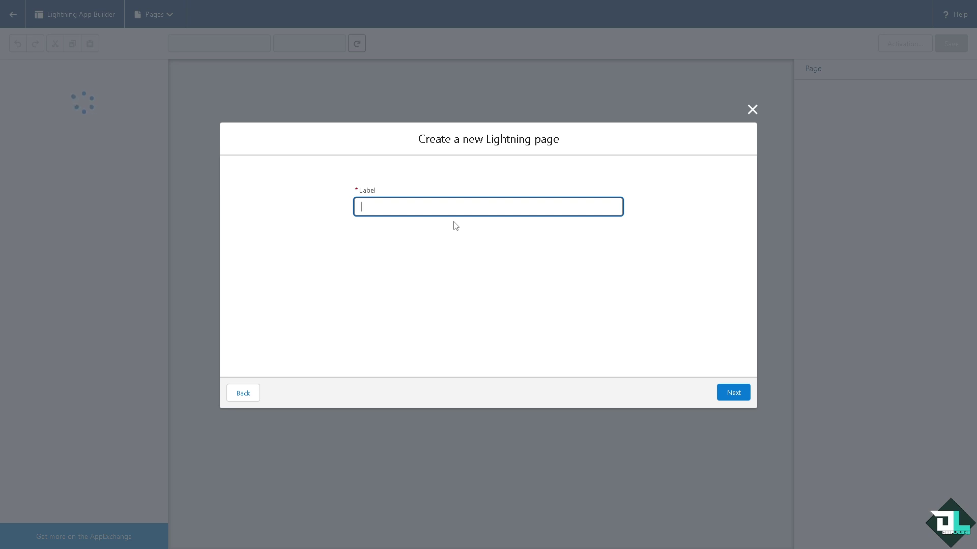
{"action": "type", "text": "how to add dashboard to homepage in salesforce"}
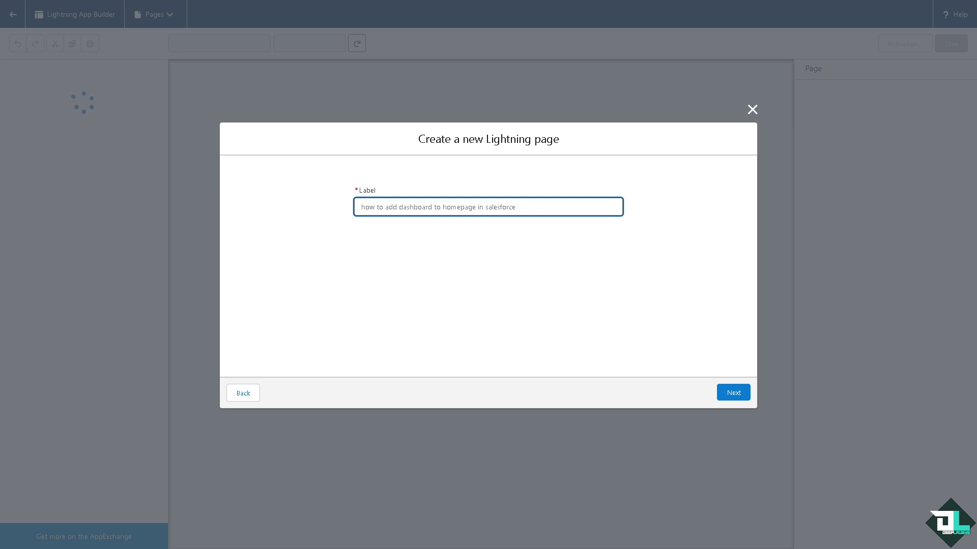
{"action": "key", "text": "Tab"}
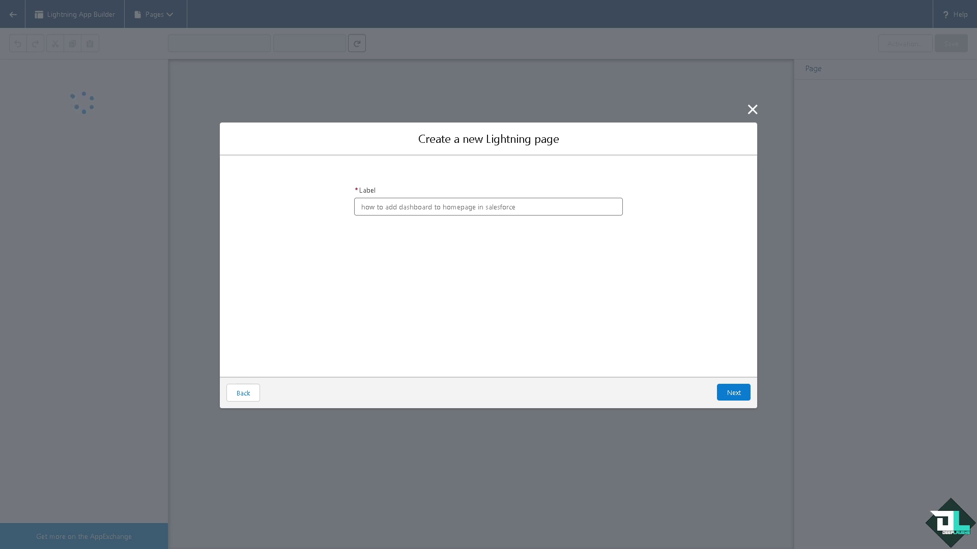
{"action": "triple_click", "coordinate": [555, 203]}
{"action": "left_click", "coordinate": [733, 393]}
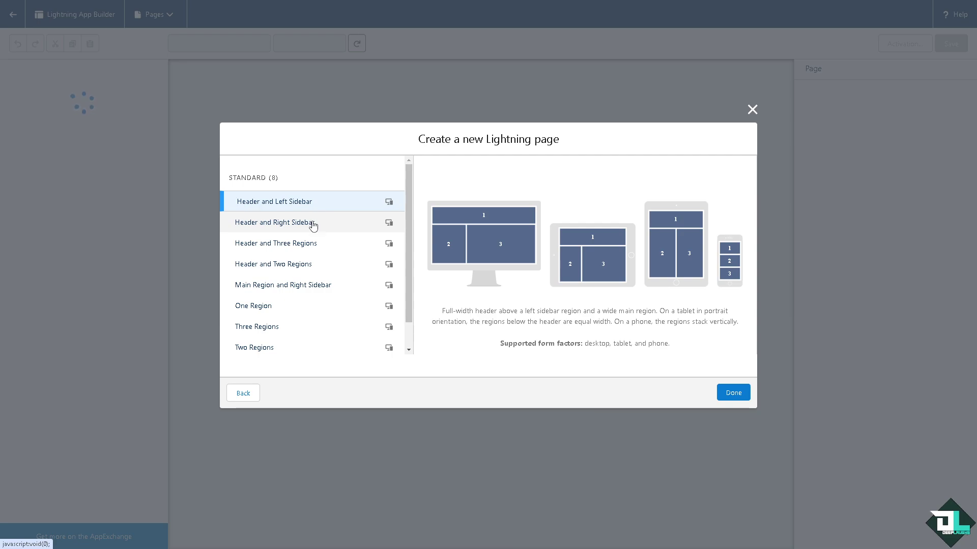
Step: Compare the layout templates and create the page with the Header and Left Sidebar layout
{"action": "left_click", "coordinate": [367, 224]}
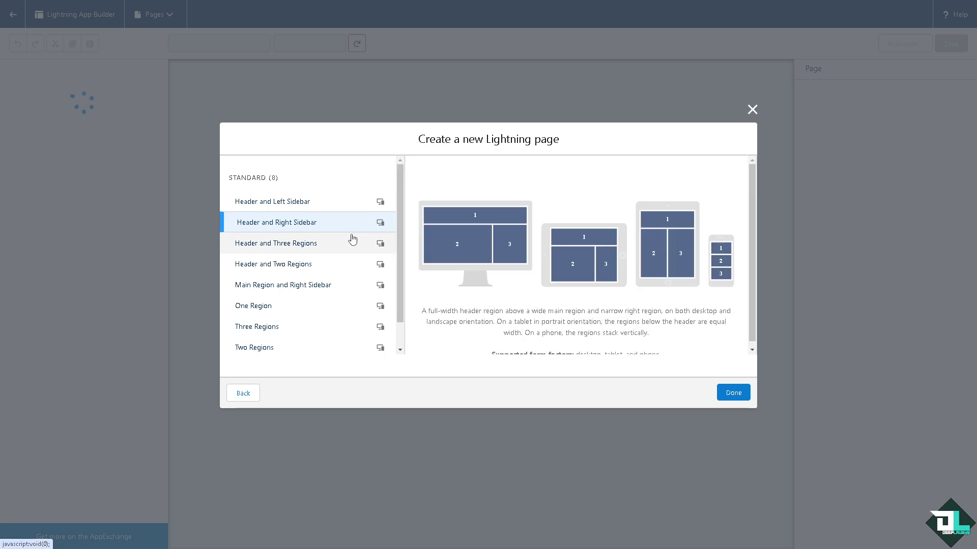
{"action": "scroll", "coordinate": [552, 266], "scroll_direction": "down", "scroll_amount": 1}
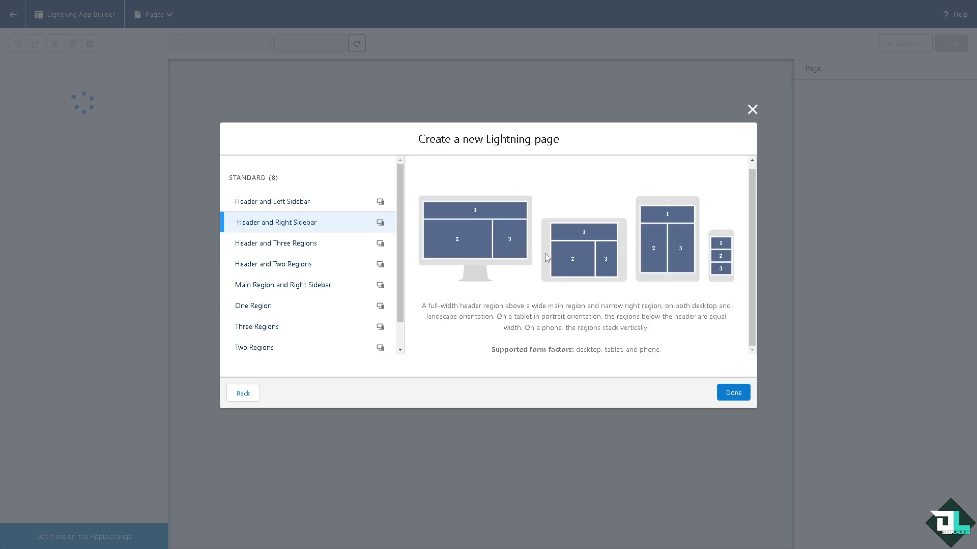
{"action": "left_click", "coordinate": [338, 248]}
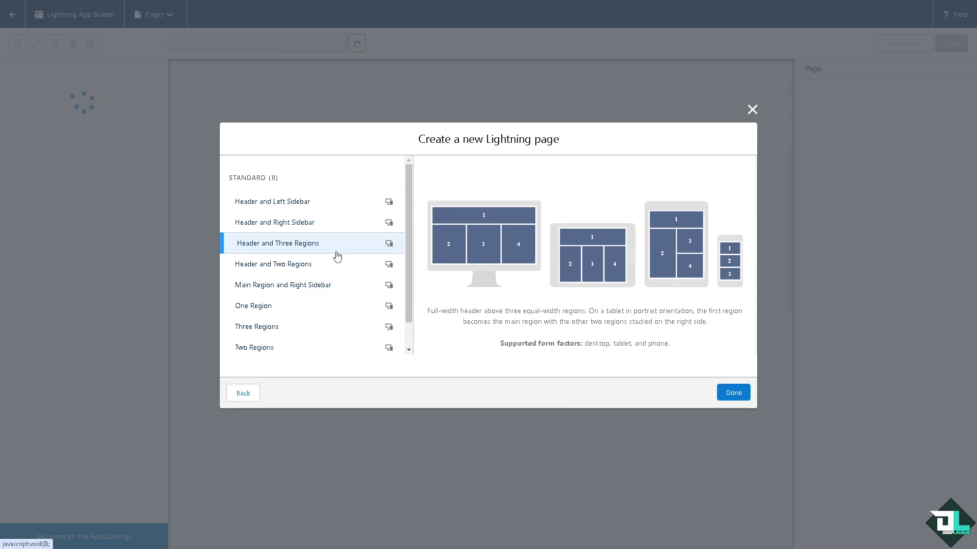
{"action": "left_click", "coordinate": [313, 270]}
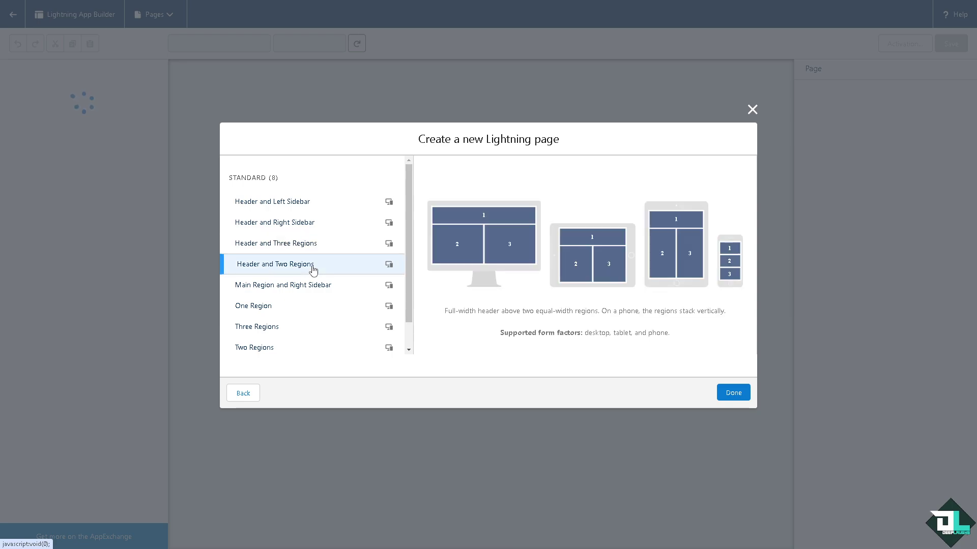
{"action": "left_click", "coordinate": [331, 285]}
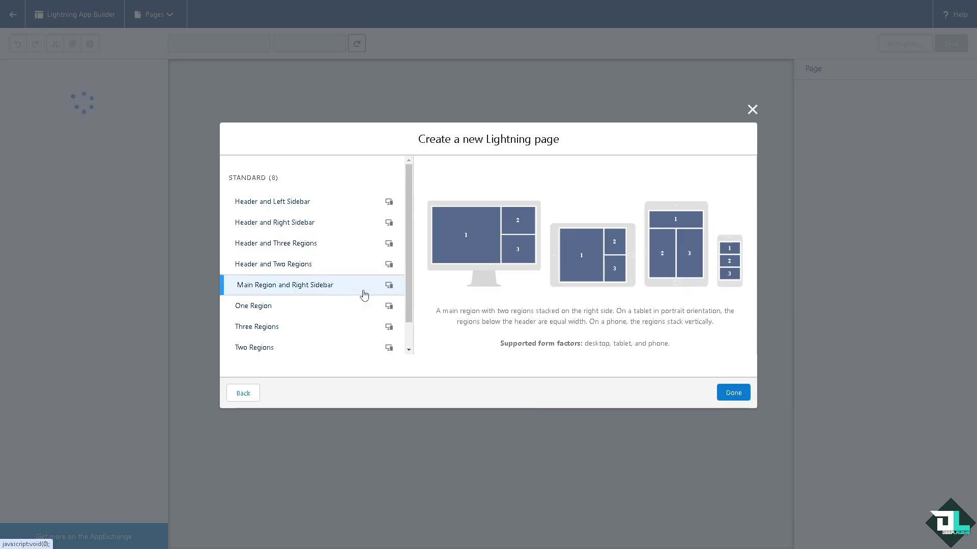
{"action": "left_click", "coordinate": [288, 307]}
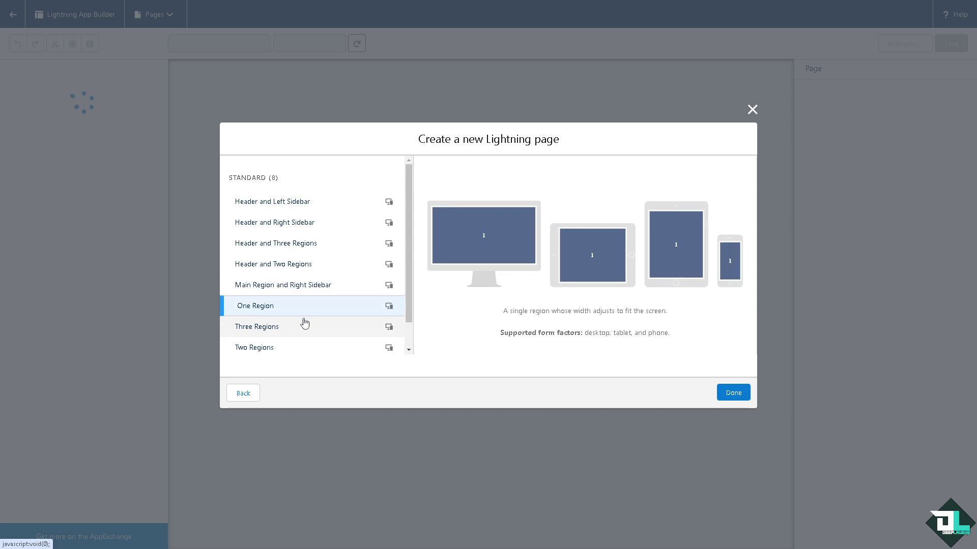
{"action": "left_click", "coordinate": [309, 328]}
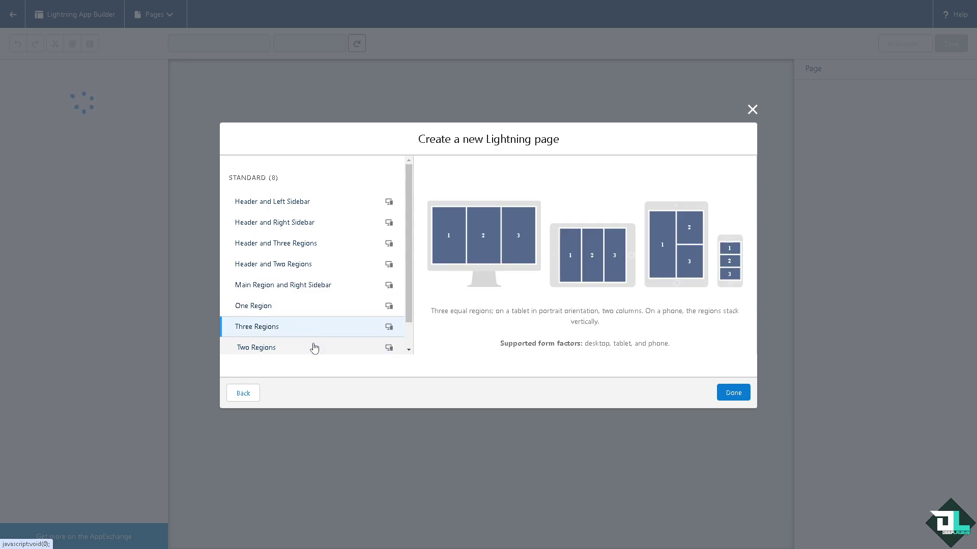
{"action": "left_click", "coordinate": [311, 347]}
{"action": "left_click", "coordinate": [346, 203]}
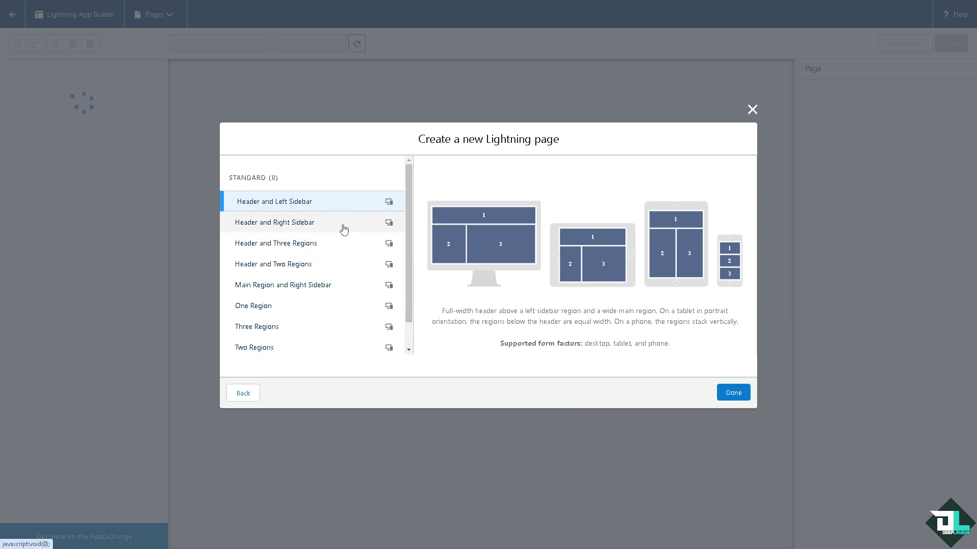
{"action": "left_click", "coordinate": [285, 306]}
{"action": "left_click", "coordinate": [335, 198]}
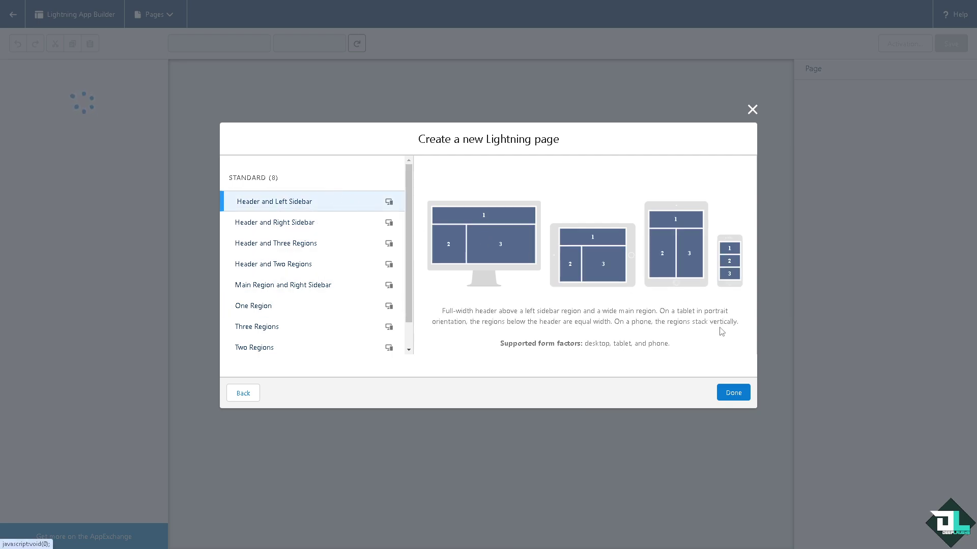
{"action": "left_click", "coordinate": [734, 394]}
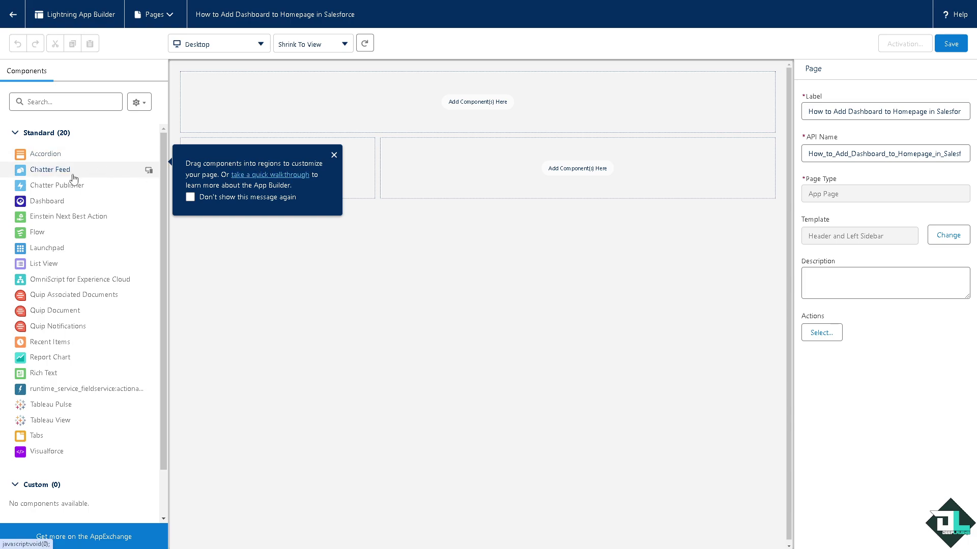
Step: Insert an Accordion into the left sidebar and the Dashboard component into the main region
{"action": "left_click", "coordinate": [334, 154]}
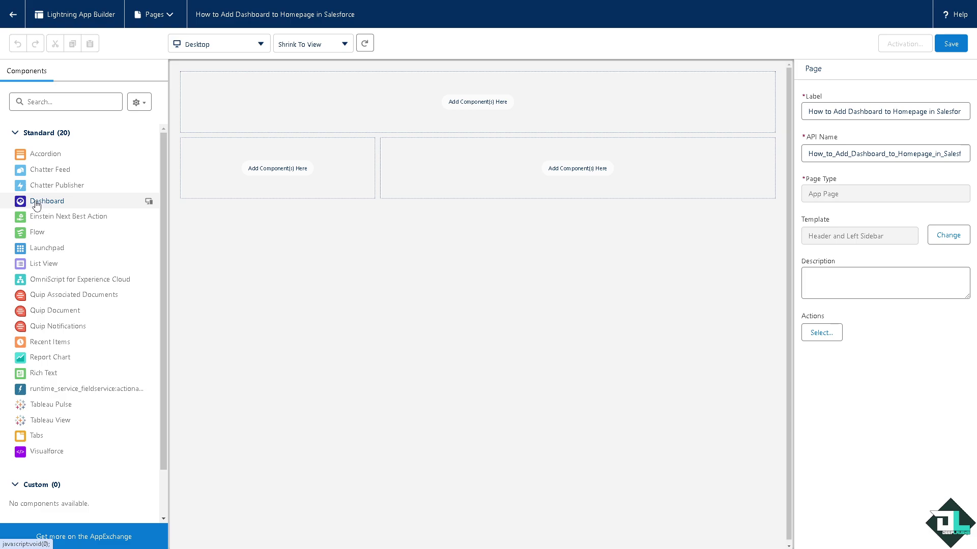
{"action": "left_click_drag", "start_coordinate": [39, 205], "coordinate": [251, 232]}
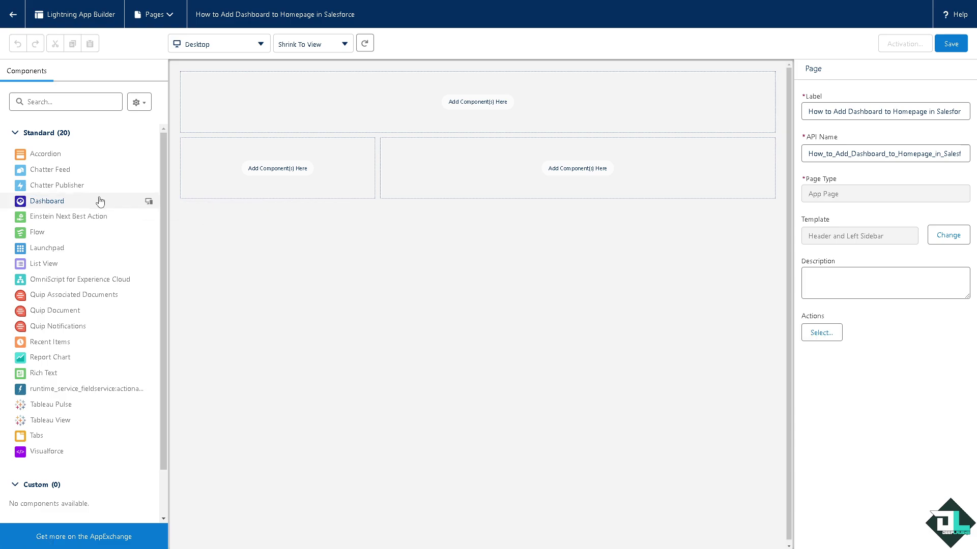
{"action": "left_click", "coordinate": [284, 170]}
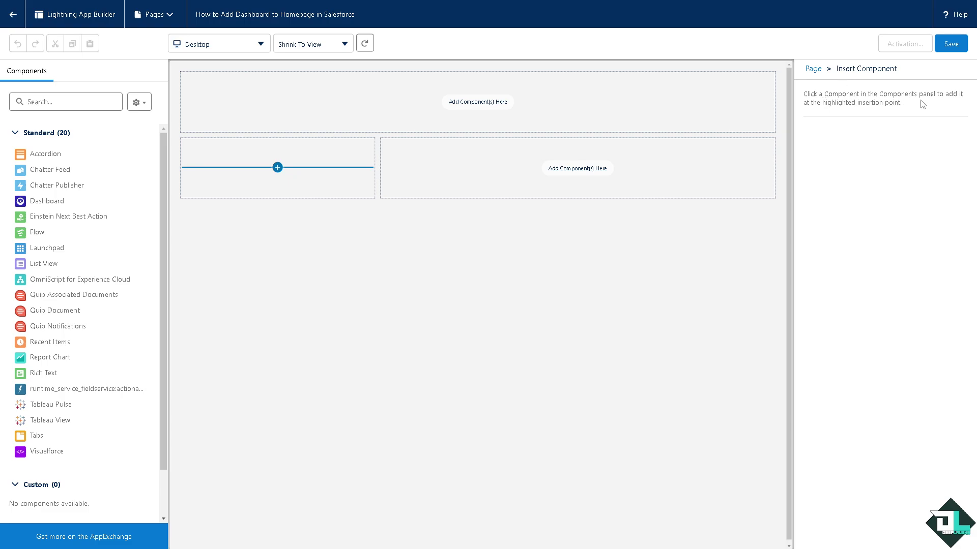
{"action": "left_click", "coordinate": [47, 155]}
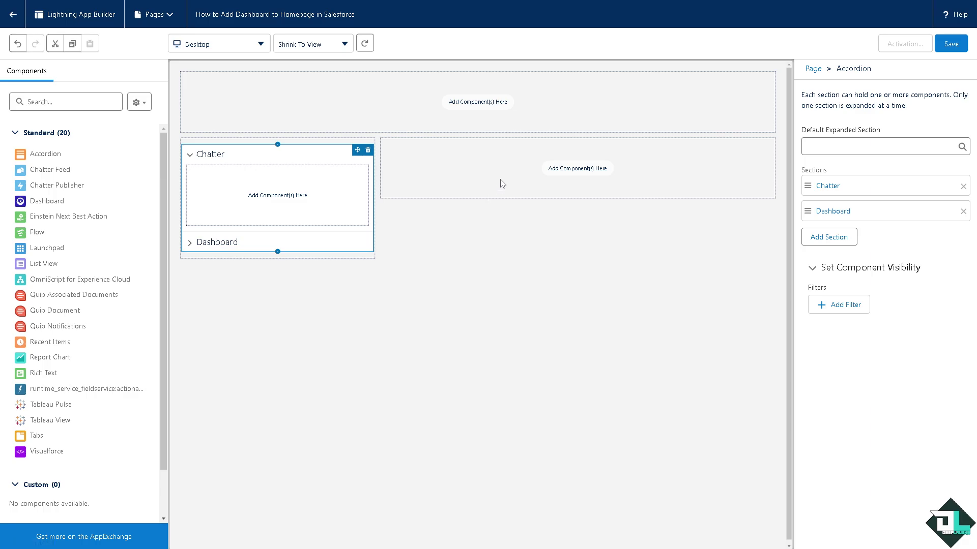
{"action": "left_click", "coordinate": [566, 168]}
{"action": "left_click", "coordinate": [146, 201]}
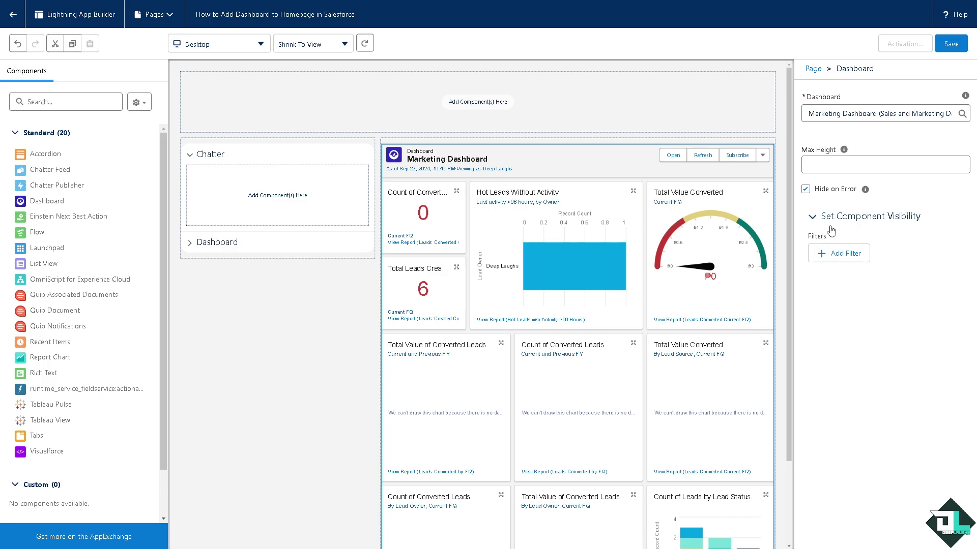
Step: Give the Dashboard component the visibility filter Device > Form Factor Equal Desktop
{"action": "left_click", "coordinate": [839, 257]}
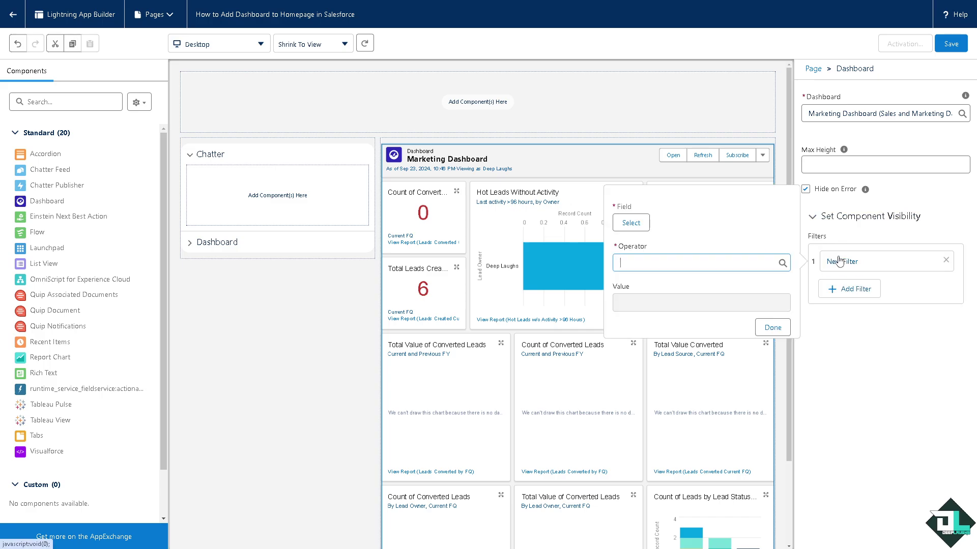
{"action": "left_click", "coordinate": [636, 229]}
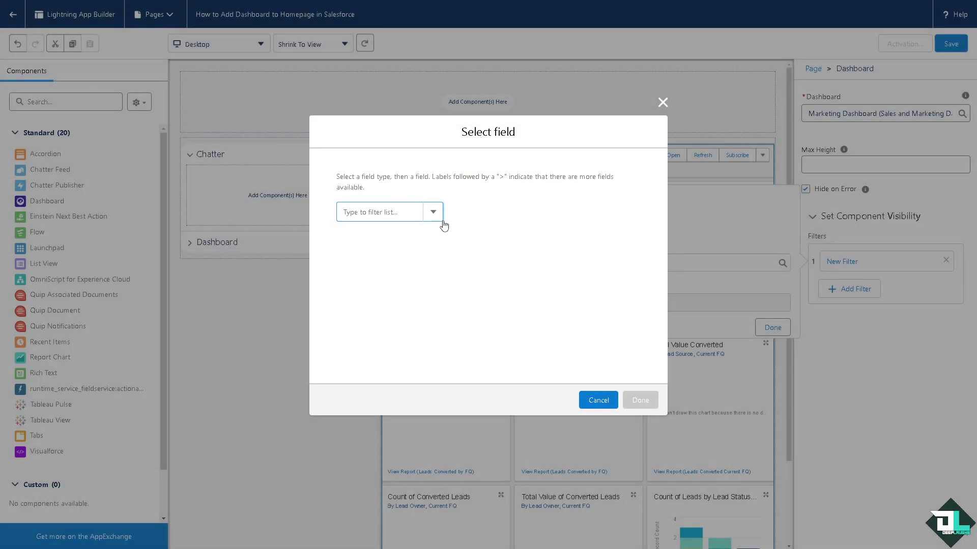
{"action": "left_click", "coordinate": [434, 213]}
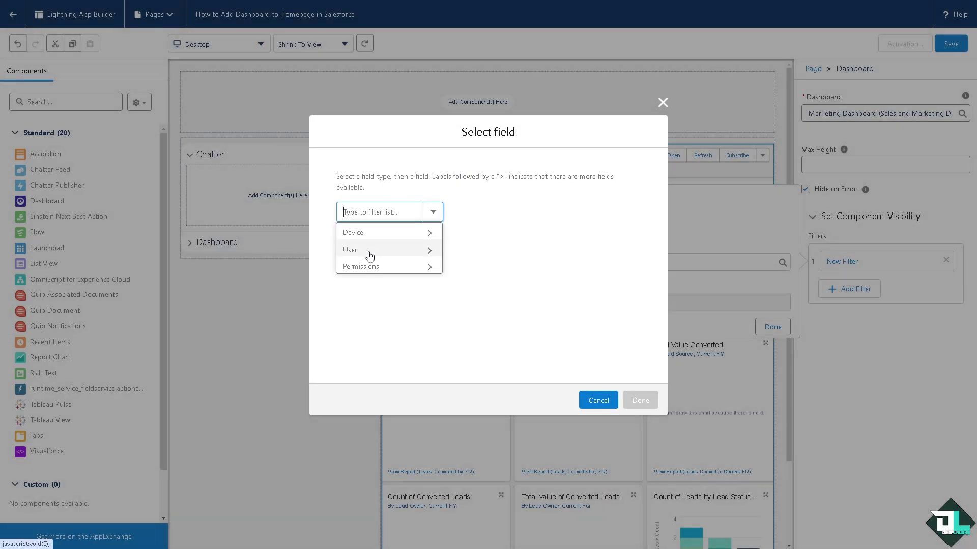
{"action": "left_click", "coordinate": [373, 234]}
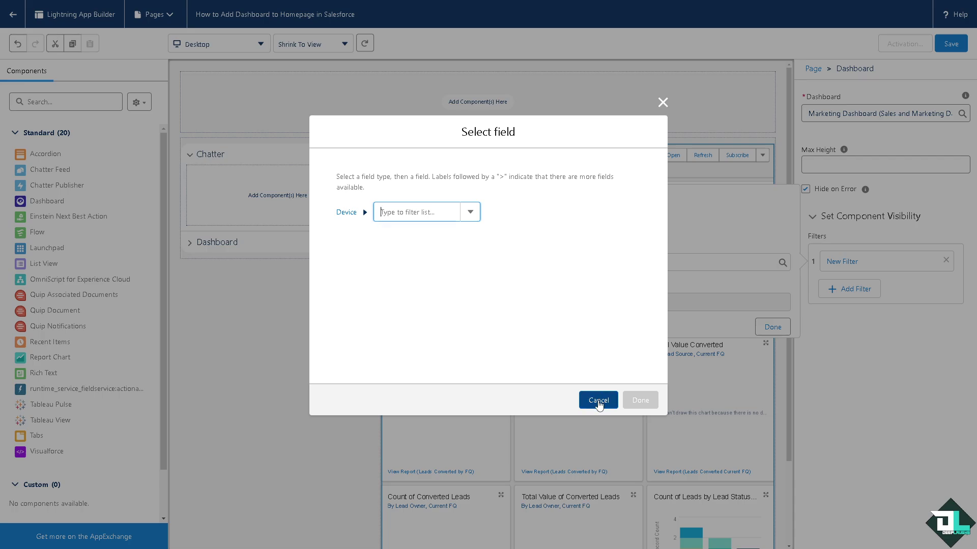
{"action": "left_click", "coordinate": [465, 215]}
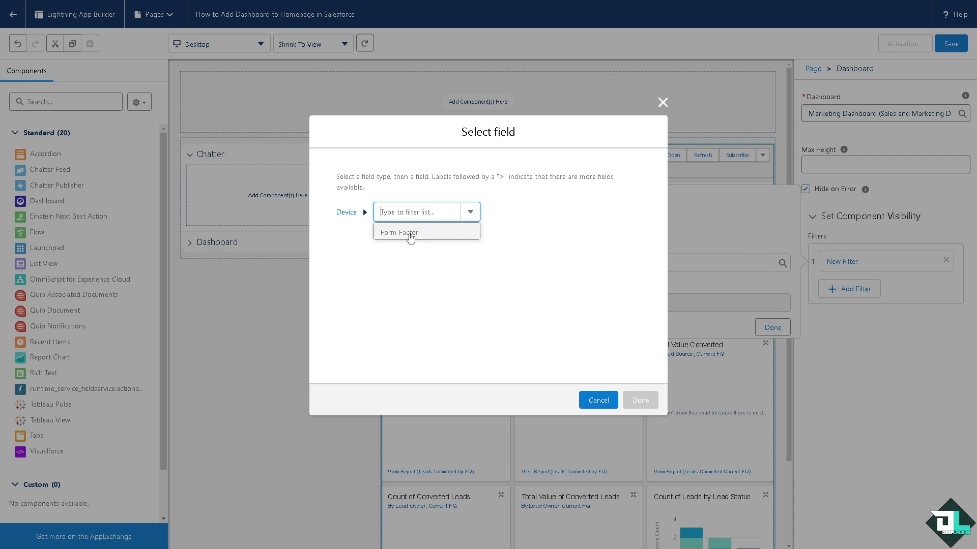
{"action": "left_click", "coordinate": [413, 243]}
{"action": "left_click", "coordinate": [470, 213]}
{"action": "left_click", "coordinate": [435, 233]}
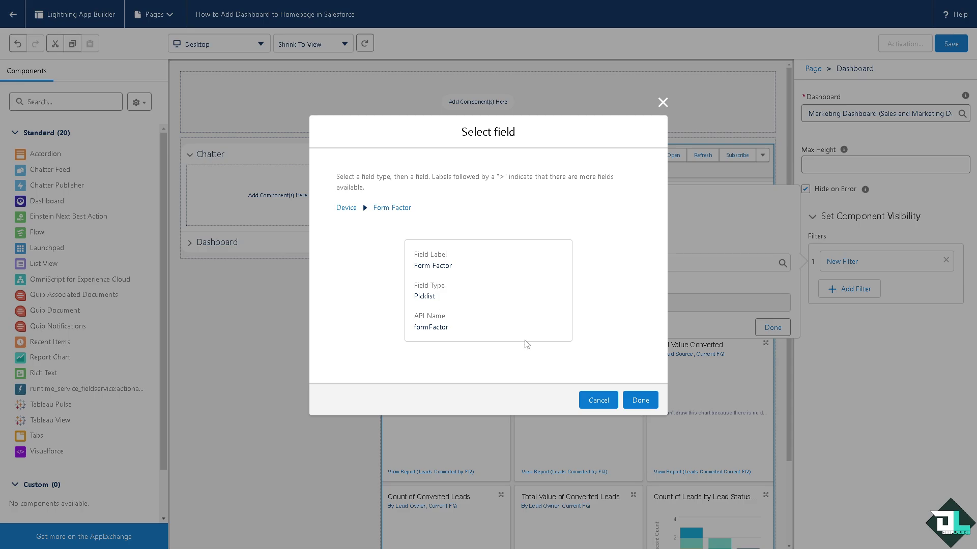
{"action": "left_click", "coordinate": [640, 400]}
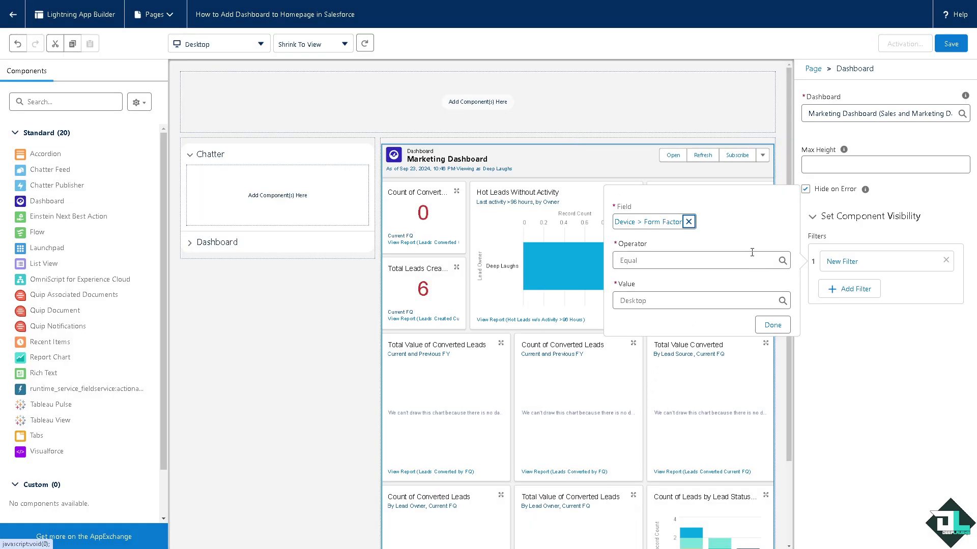
{"action": "left_click", "coordinate": [772, 324]}
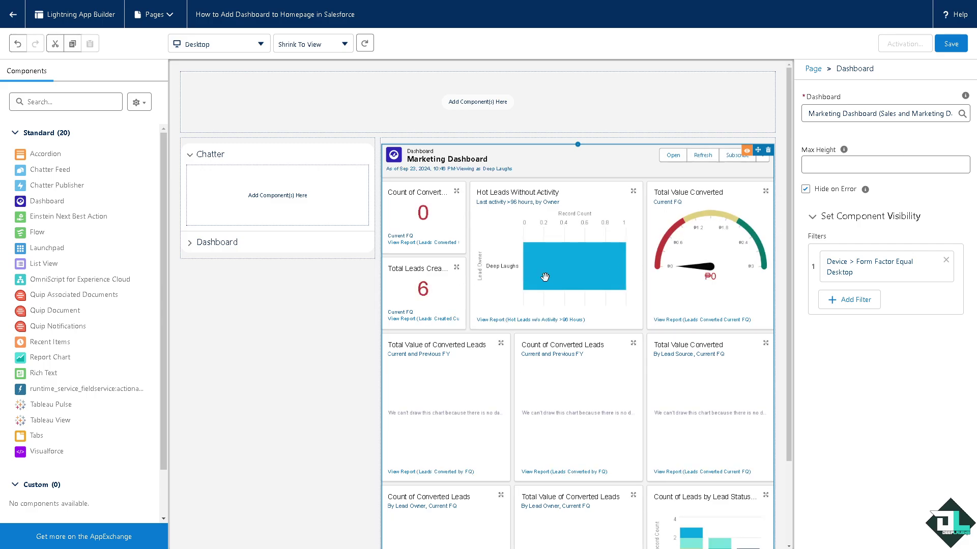
Step: Drop a Quip Document component into the accordion's Chatter section
{"action": "mouse_move", "coordinate": [303, 218]}
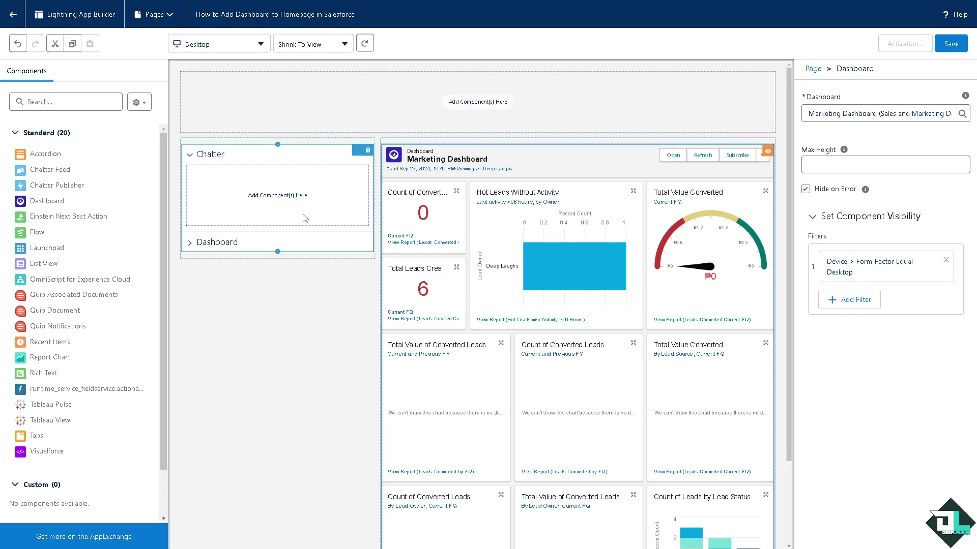
{"action": "left_click", "coordinate": [277, 253]}
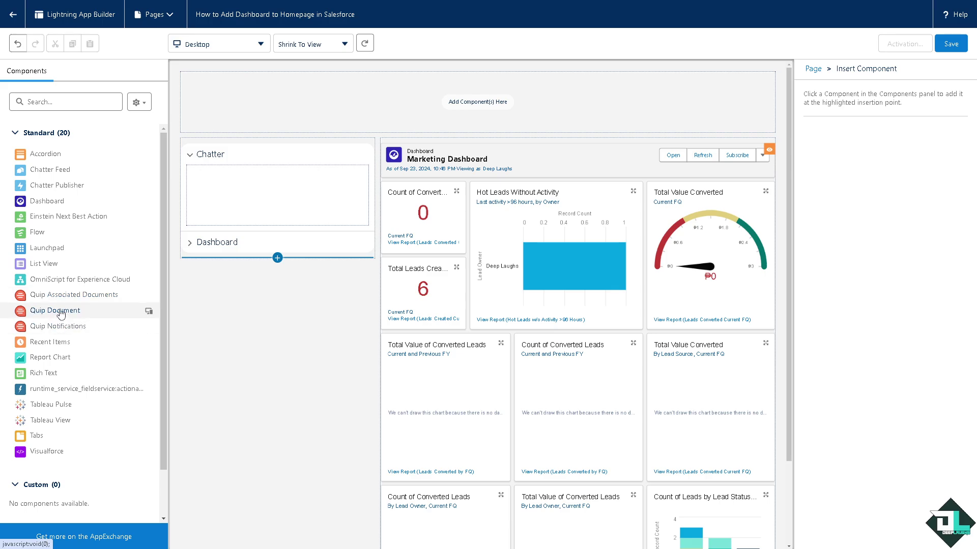
{"action": "left_click_drag", "start_coordinate": [61, 310], "coordinate": [234, 218]}
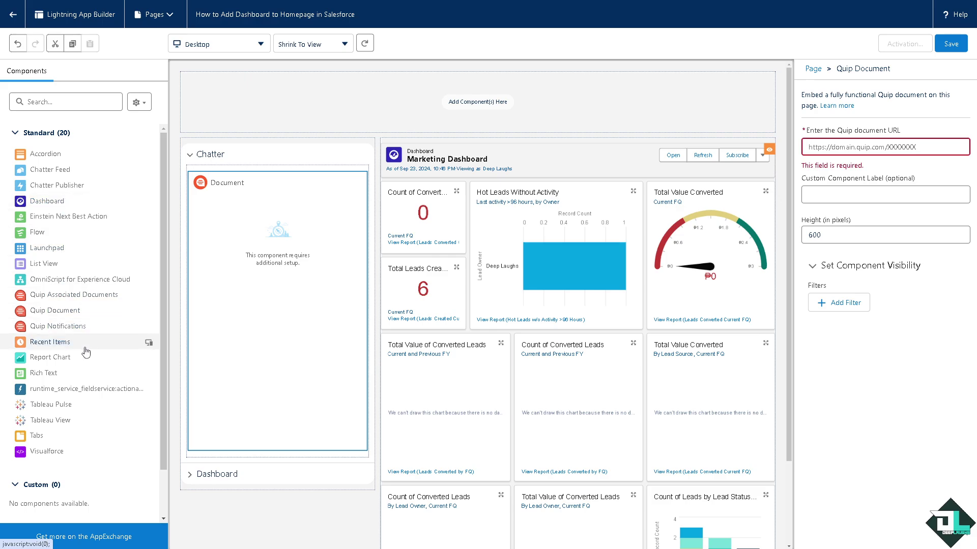
Step: Expand the Dashboard section, add a Tableau View below the accordion and Visualforce inside that section
{"action": "left_click", "coordinate": [230, 477]}
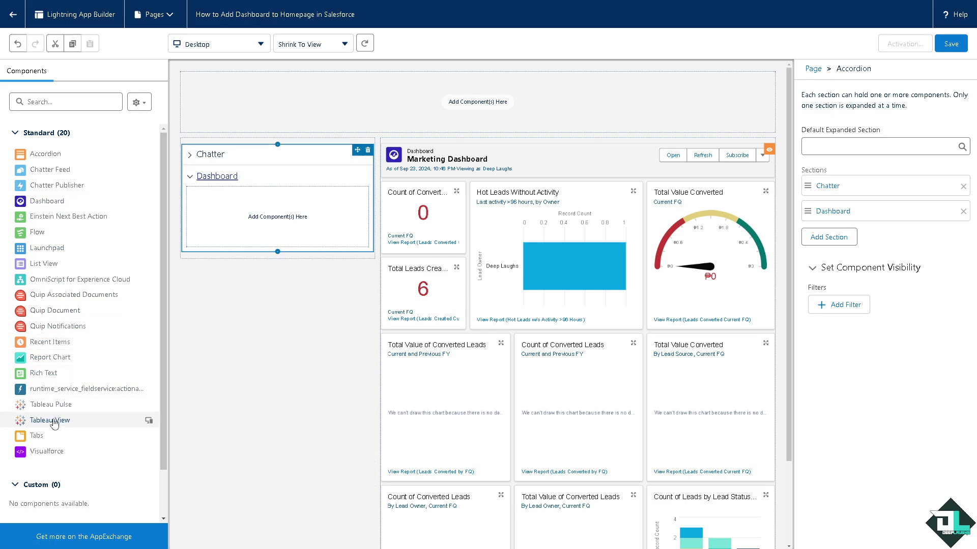
{"action": "left_click_drag", "start_coordinate": [47, 425], "coordinate": [247, 258]}
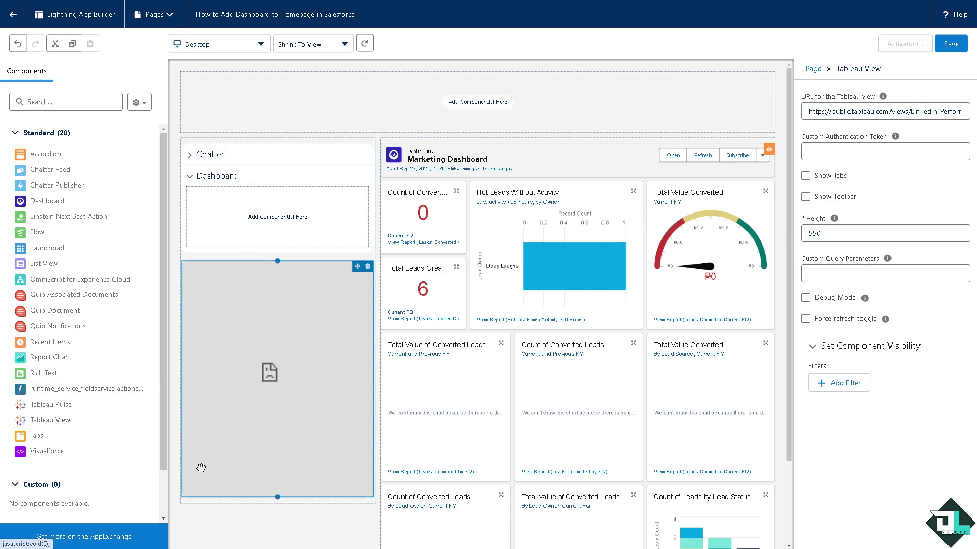
{"action": "left_click_drag", "start_coordinate": [47, 453], "coordinate": [229, 228]}
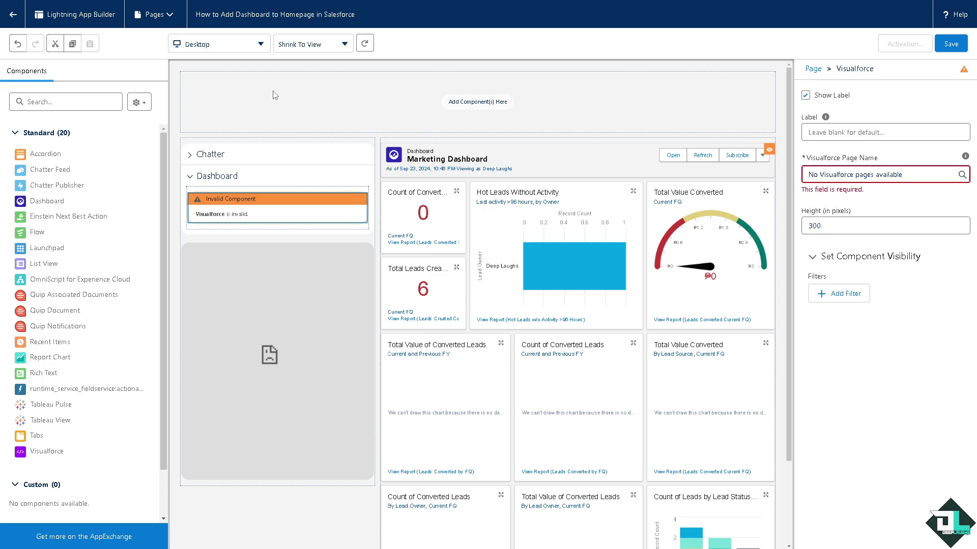
{"action": "left_click", "coordinate": [253, 48]}
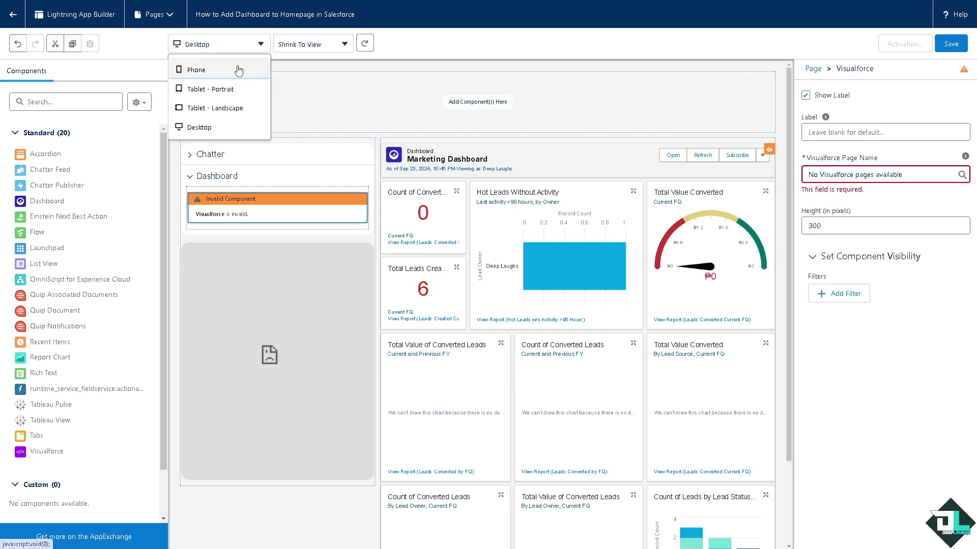
Step: Preview the page at Phone, Tablet - Portrait and Tablet - Landscape sizes, then return to Desktop
{"action": "left_click", "coordinate": [238, 68]}
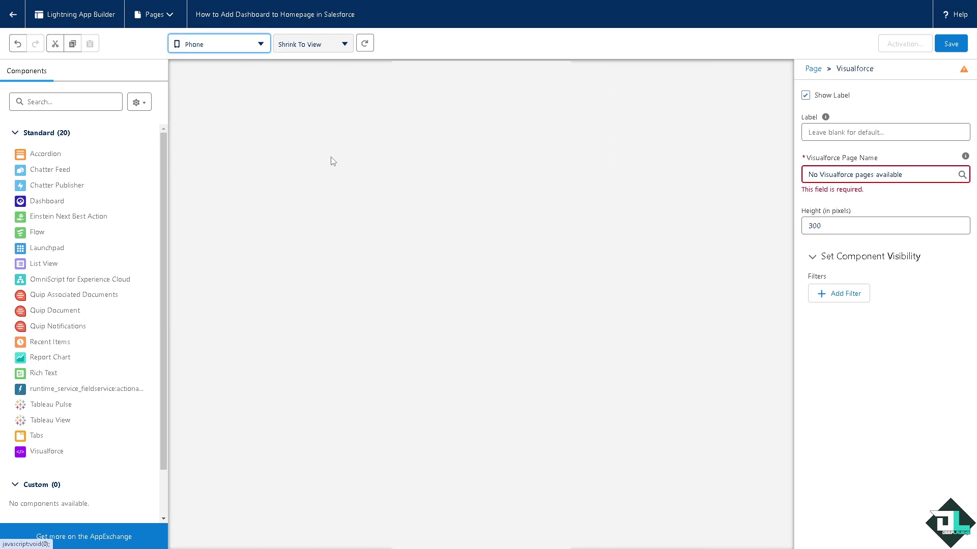
{"action": "left_click", "coordinate": [218, 45]}
{"action": "left_click", "coordinate": [199, 92]}
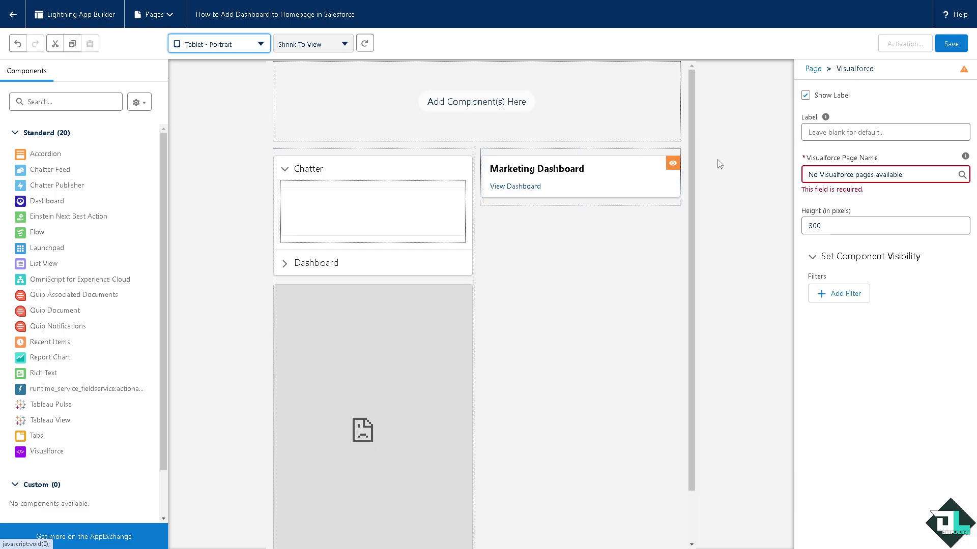
{"action": "left_click", "coordinate": [479, 102]}
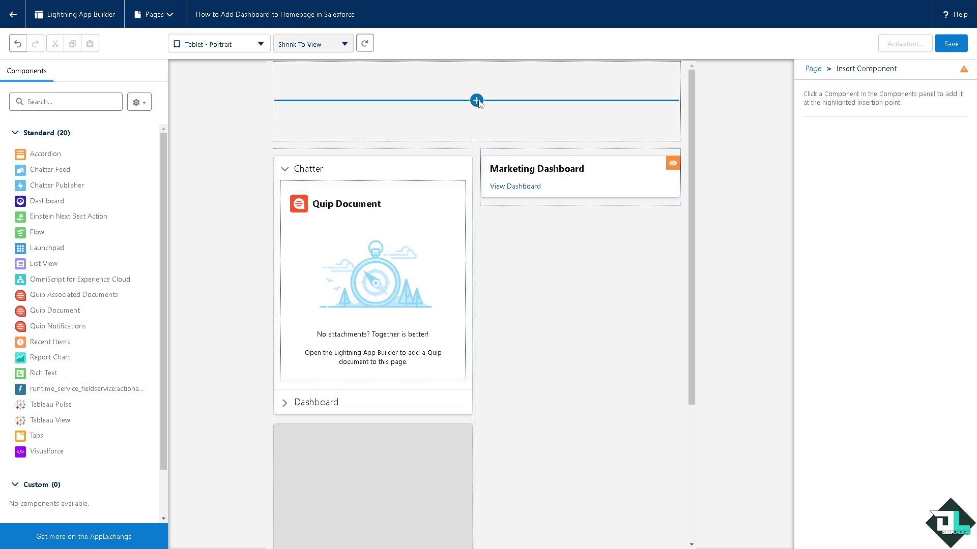
{"action": "left_click", "coordinate": [240, 52]}
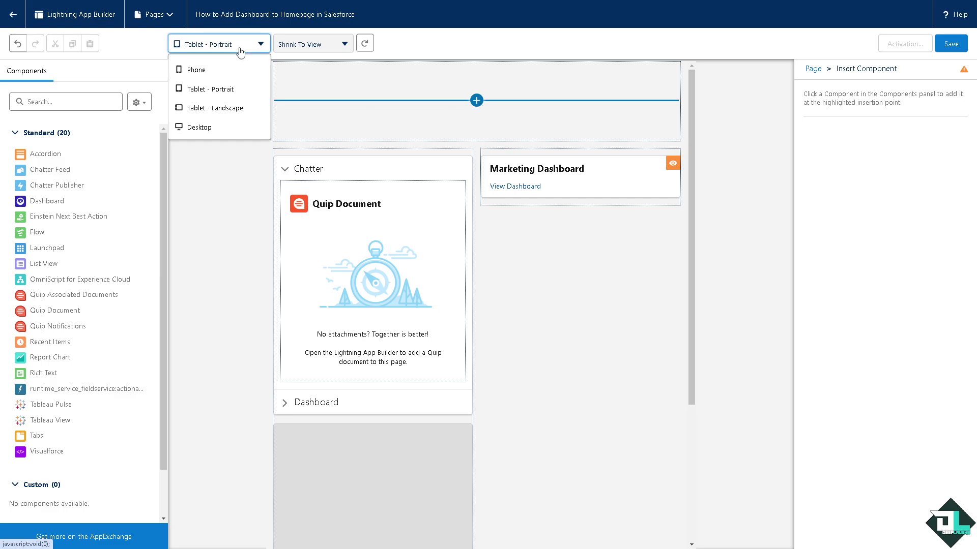
{"action": "left_click", "coordinate": [220, 109]}
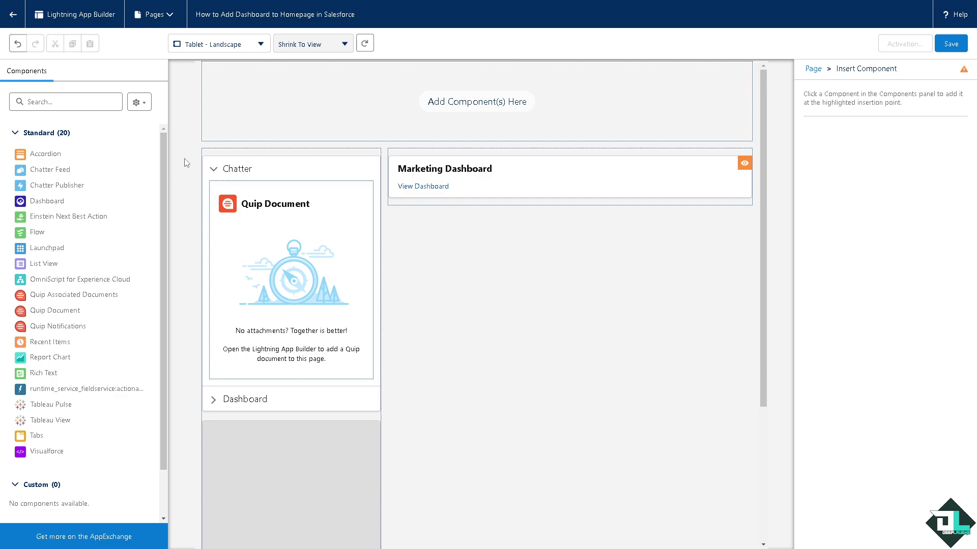
{"action": "left_click", "coordinate": [250, 45]}
{"action": "left_click", "coordinate": [220, 129]}
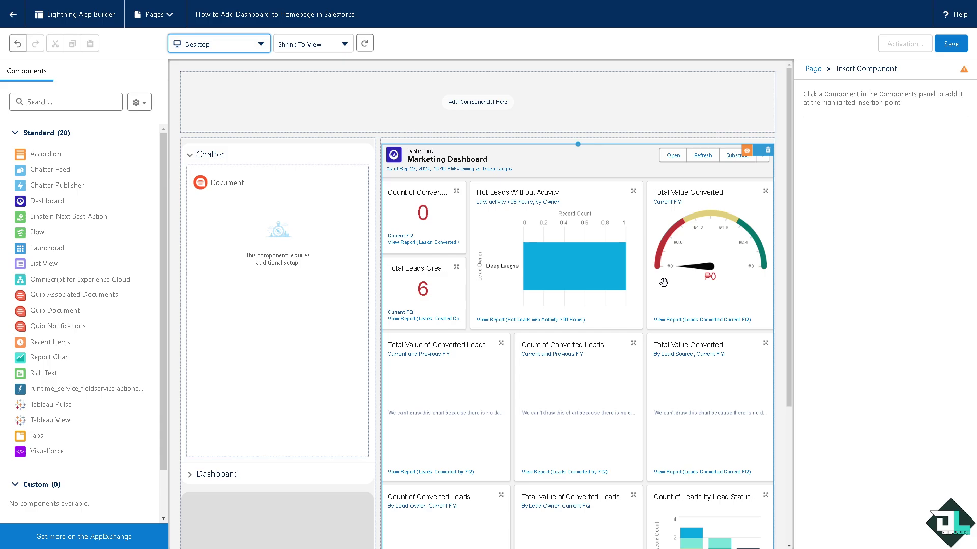
{"action": "scroll", "coordinate": [663, 281], "scroll_direction": "down", "scroll_amount": 2}
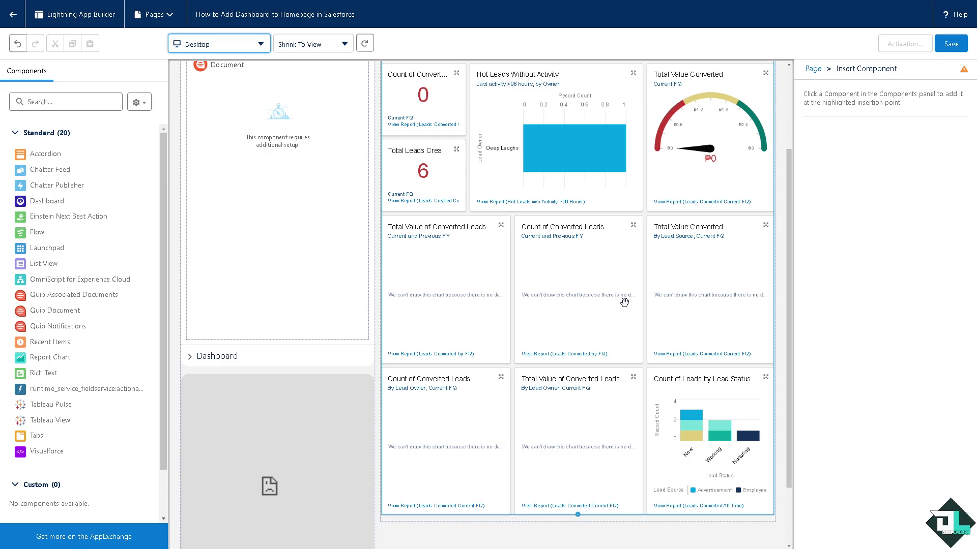
{"action": "scroll", "coordinate": [624, 302], "scroll_direction": "down", "scroll_amount": 2}
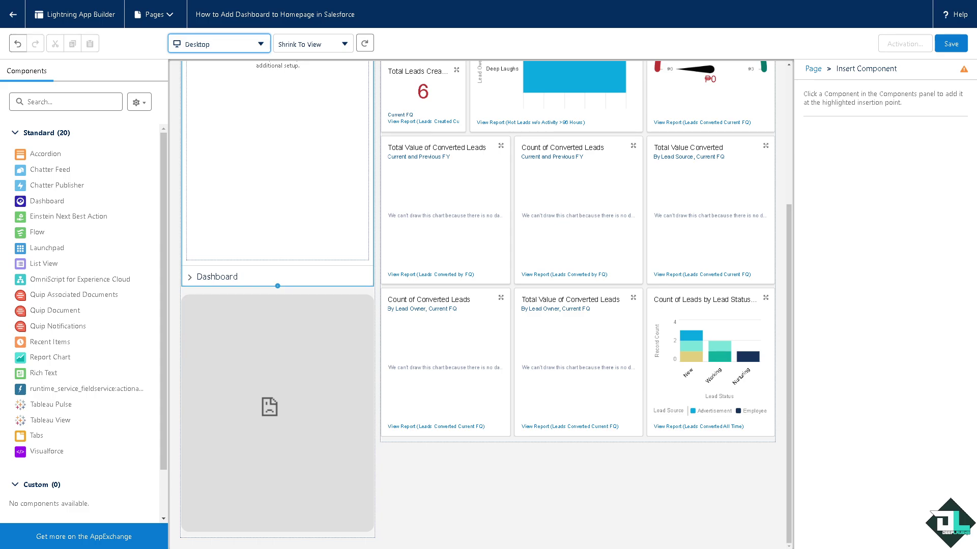
{"action": "scroll", "coordinate": [637, 217], "scroll_direction": "up", "scroll_amount": 5}
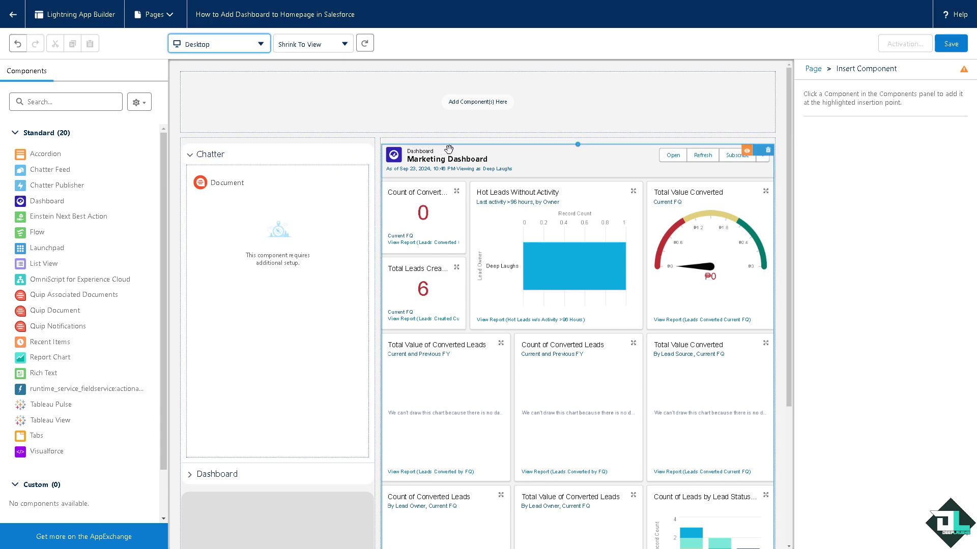
Step: Try saving the page and acknowledge the 'Visualforce is invalid' error
{"action": "left_click", "coordinate": [257, 244]}
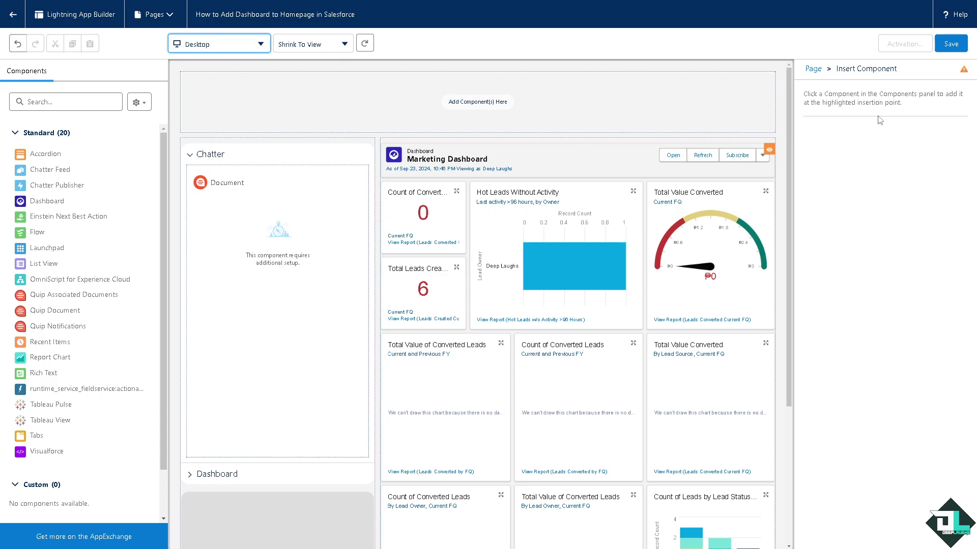
{"action": "left_click", "coordinate": [955, 44]}
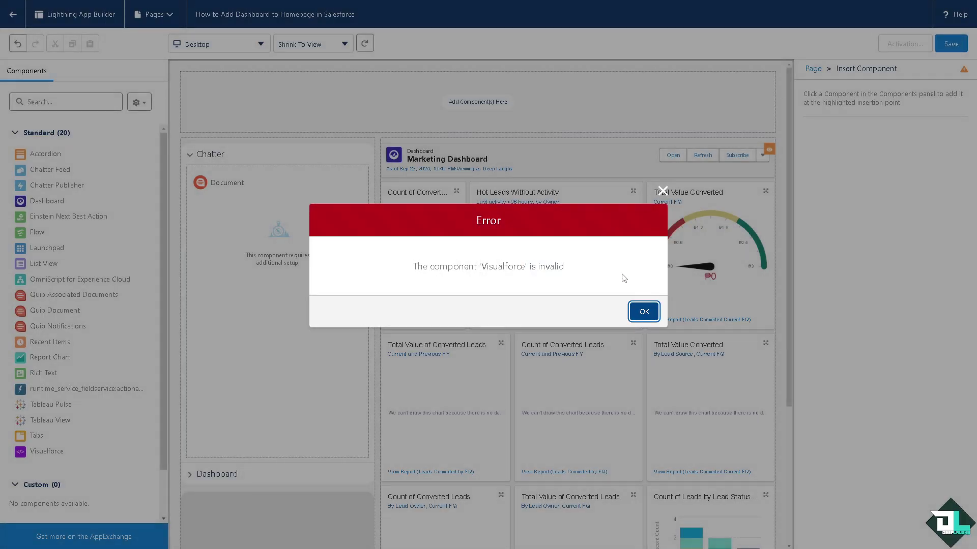
{"action": "left_click", "coordinate": [643, 312]}
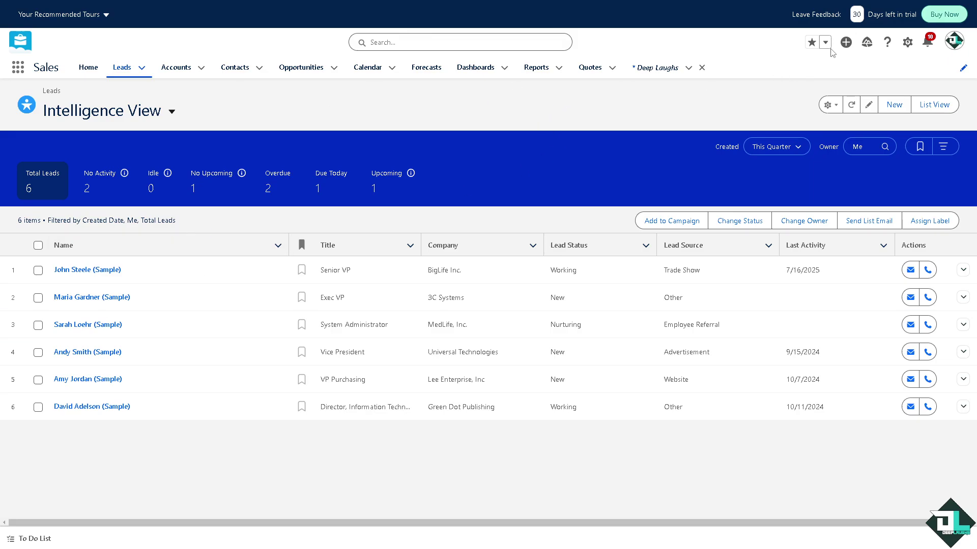
Step: Go to Setup and filter Quick Find by 'Dashboa' to list the Reports & Dashboards pages
{"action": "left_click", "coordinate": [906, 45]}
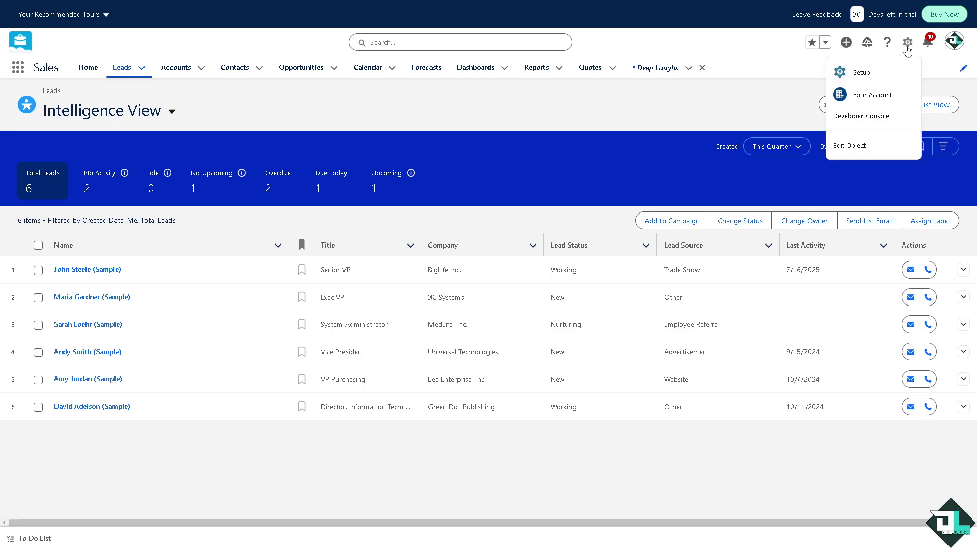
{"action": "left_click", "coordinate": [865, 75]}
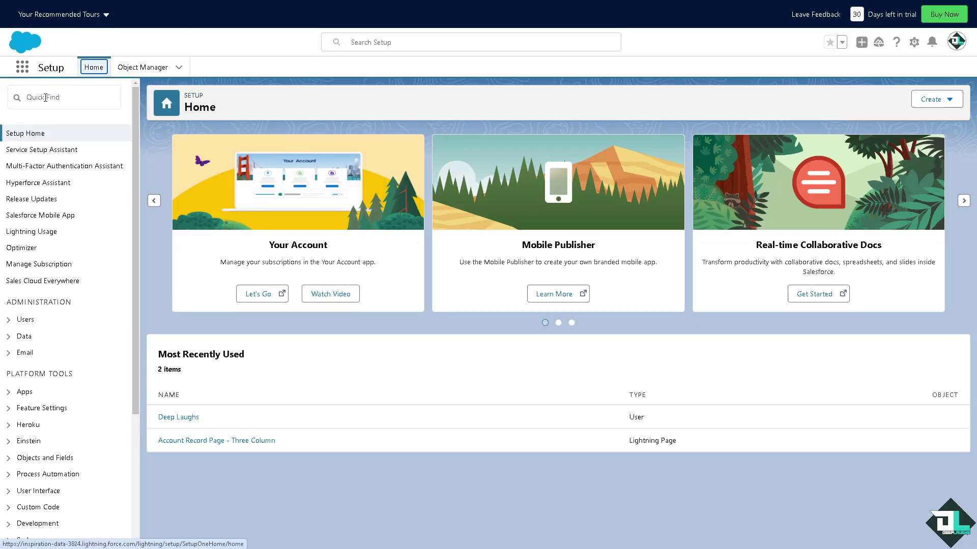
{"action": "left_click", "coordinate": [45, 98]}
{"action": "type", "text": "Dash"}
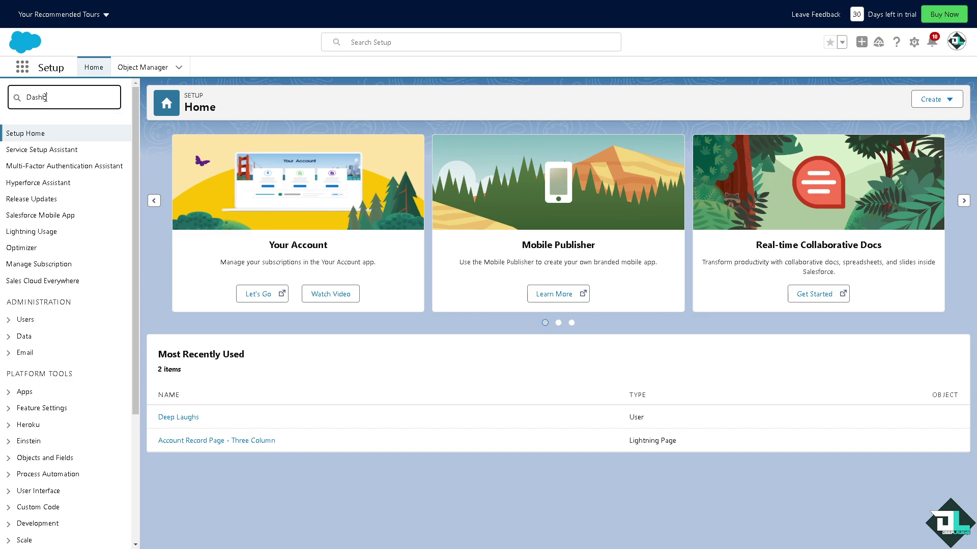
{"action": "type", "text": "board"}
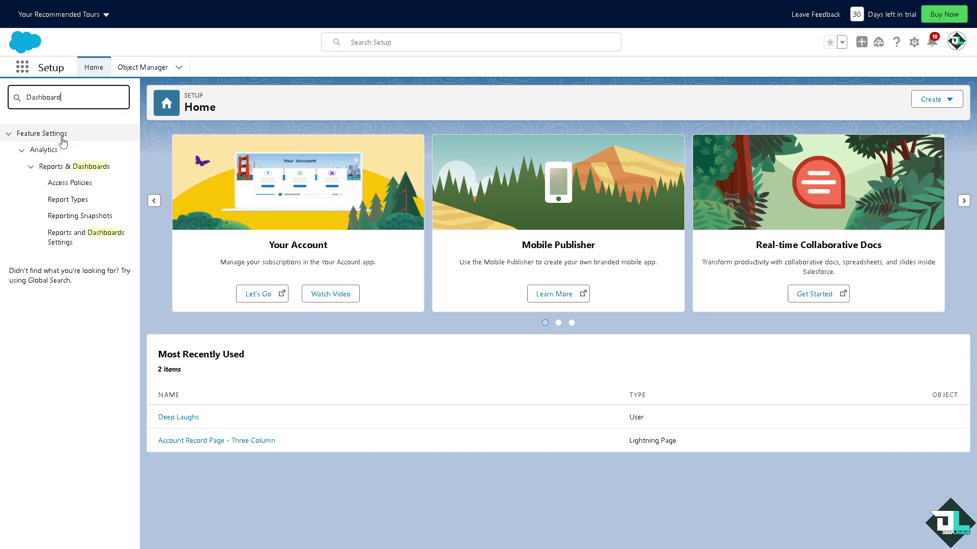
{"action": "left_click", "coordinate": [57, 169]}
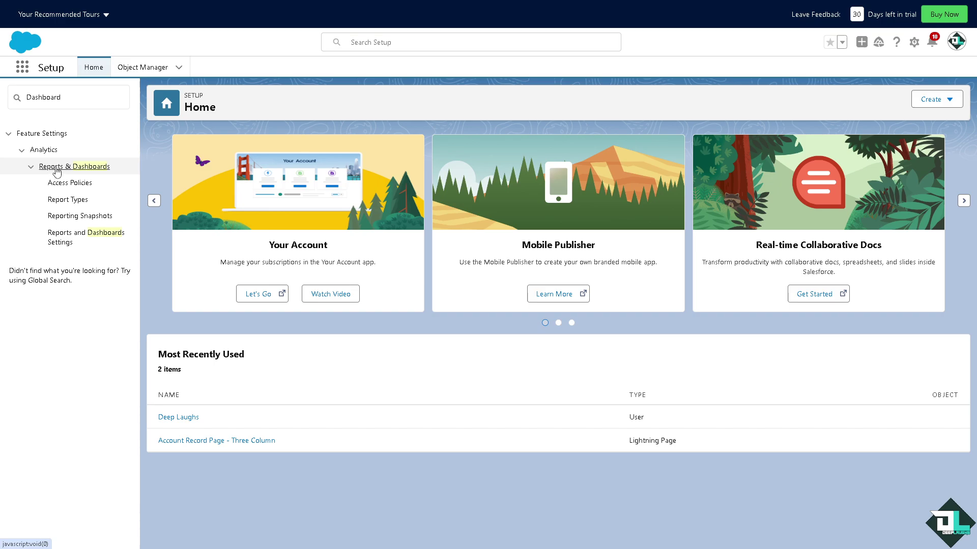
{"action": "left_click", "coordinate": [56, 172]}
{"action": "left_click", "coordinate": [57, 171]}
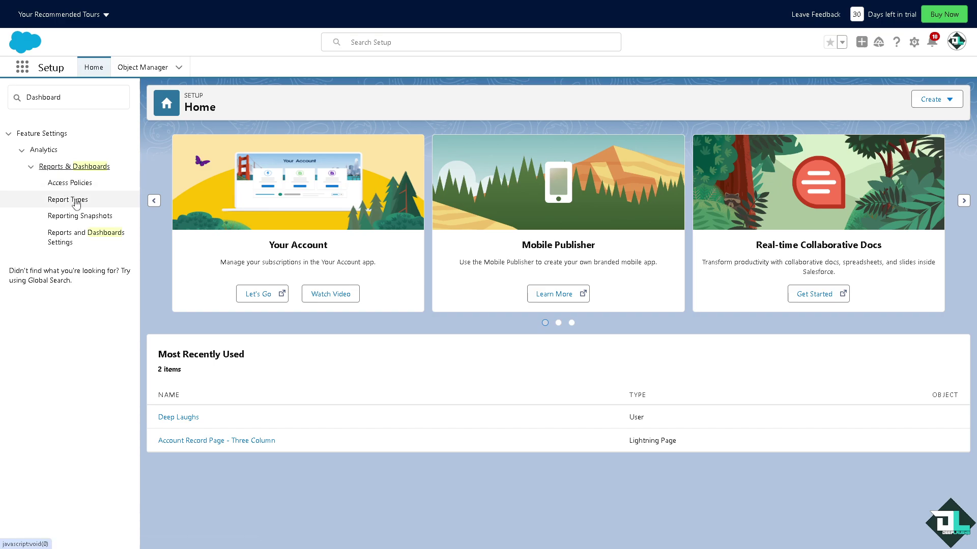
Step: In Reports and Dashboards Settings, enable 'Exclude Disclaimer from Report Run Pages and from Printable View Pages' and save
{"action": "left_click", "coordinate": [73, 237]}
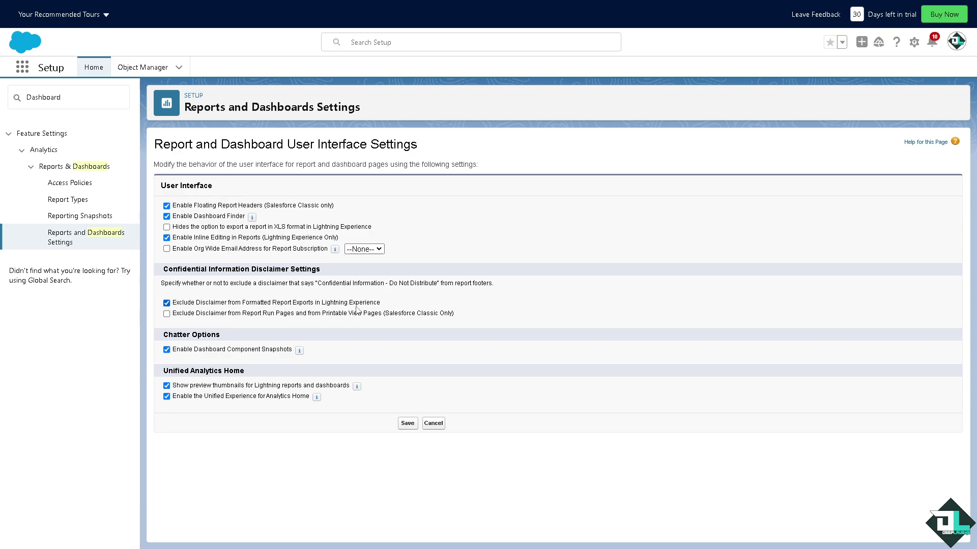
{"action": "left_click", "coordinate": [167, 314]}
{"action": "left_click", "coordinate": [407, 424]}
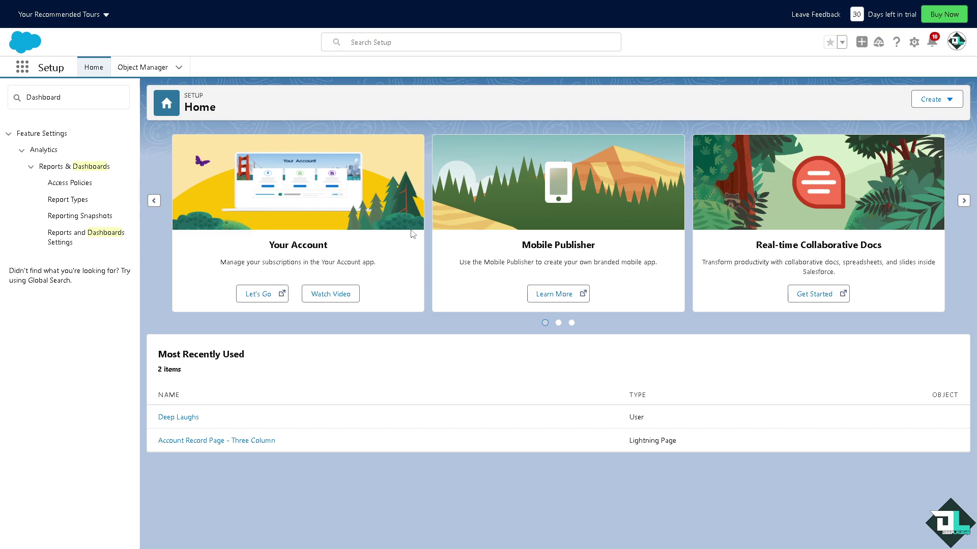
Step: Launch the Your Account app from its Let's Go card on Setup Home
{"action": "left_click", "coordinate": [266, 298]}
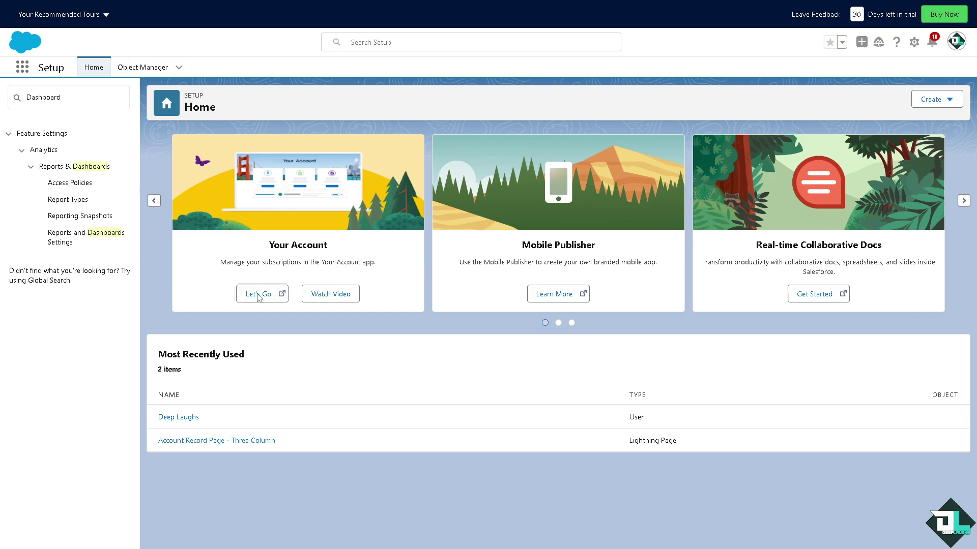